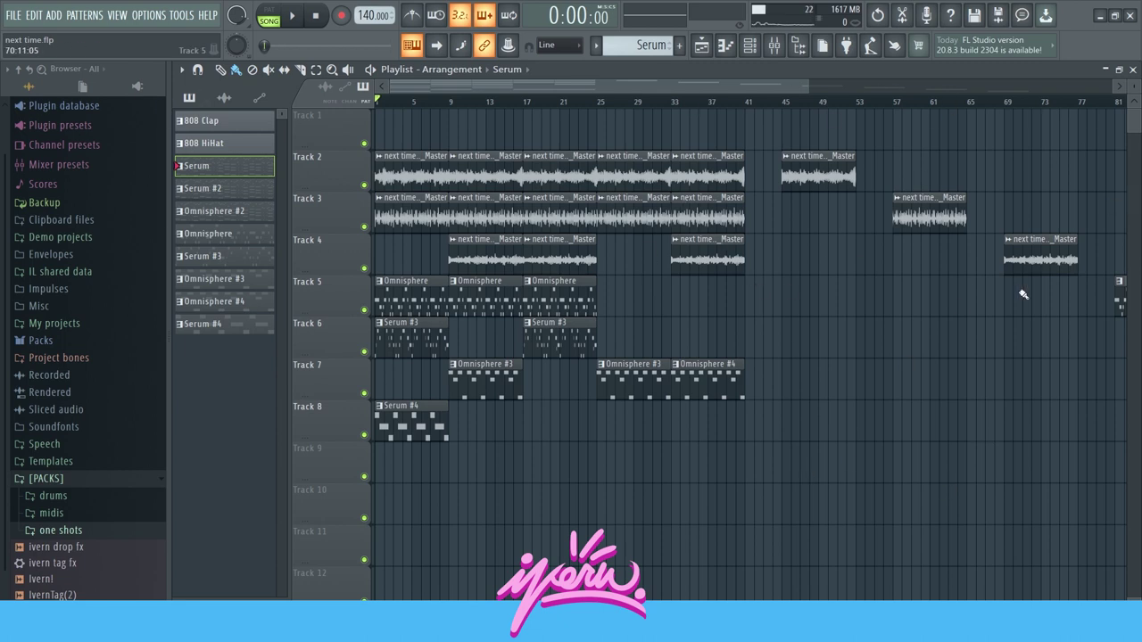
Step: Scroll the 'next time' playlist down to show Tracks 1–12
scroll(897, 331, down, 1)
Step: Solo Track 2, play and stop it, then open the Serum pattern's piano roll
scroll(901, 334, up, 1)
right_click(364, 186)
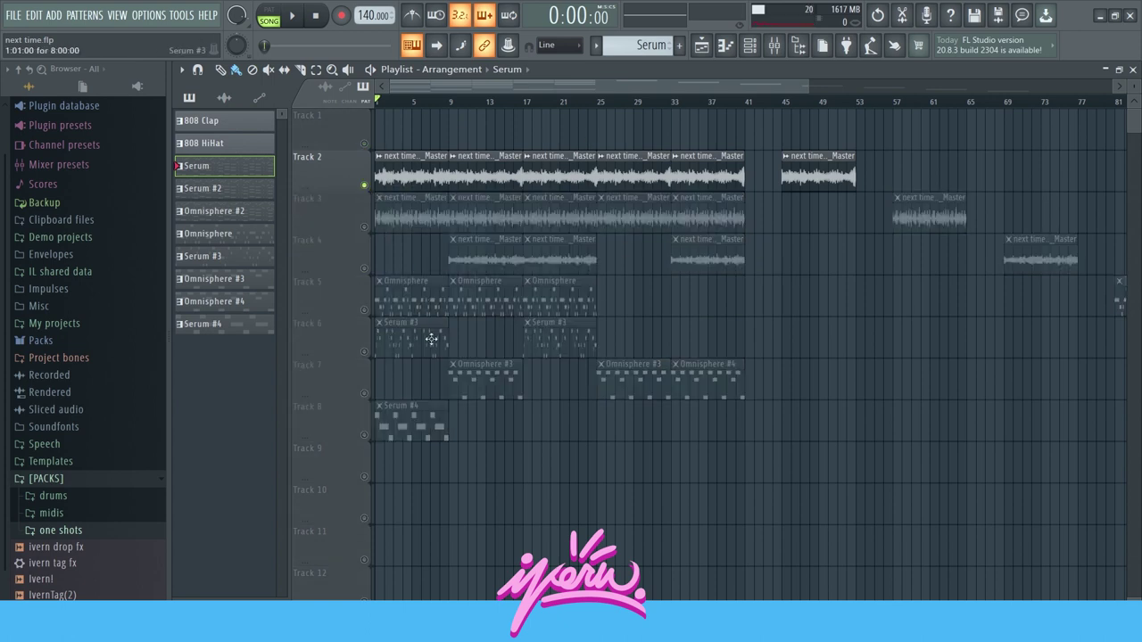
key(space)
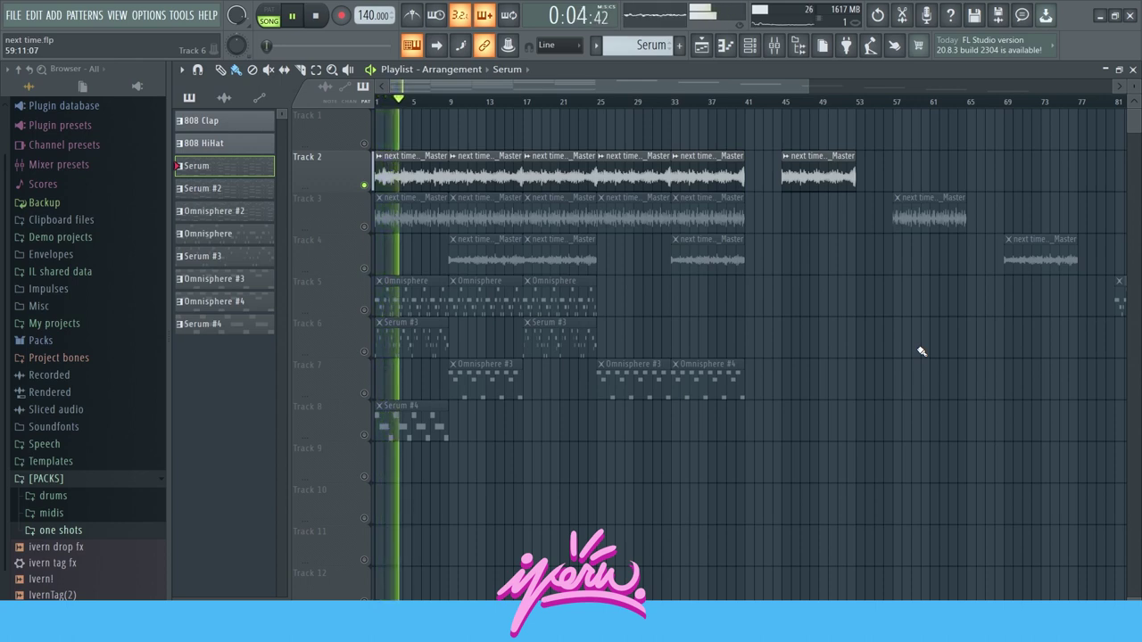
key(space)
double_click(196, 168)
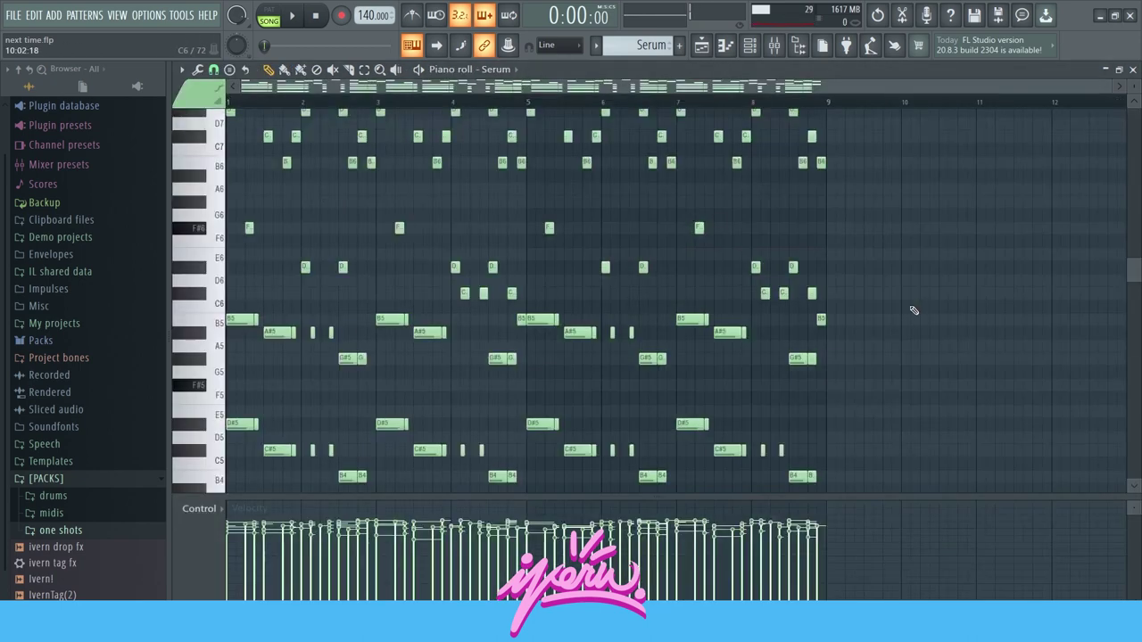
Step: Scroll through the Serum piano roll and box-select a range of melody notes
scroll(890, 321, up, 4)
scroll(891, 304, down, 8)
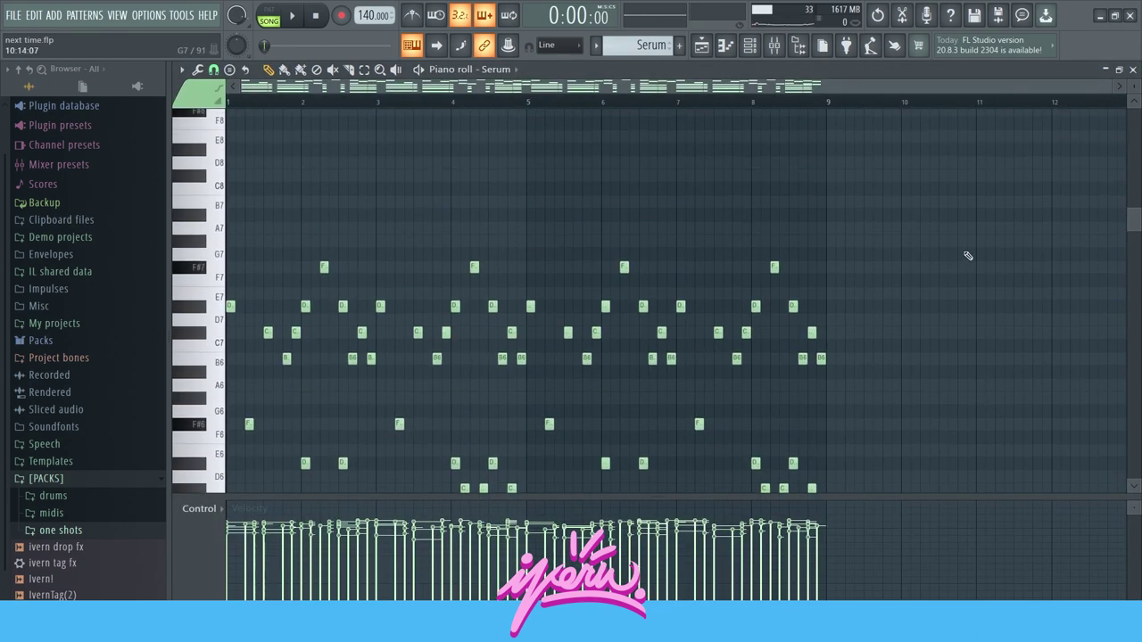
drag(902, 214, 141, 519)
scroll(294, 395, up, 6)
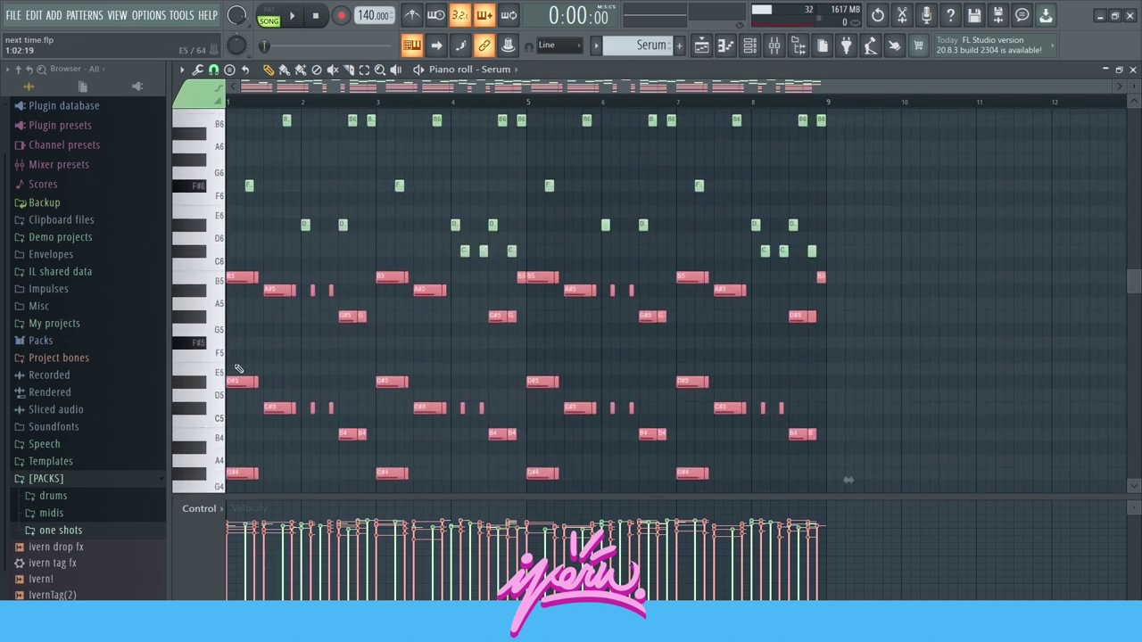
scroll(237, 364, up, 4)
scroll(354, 247, down, 6)
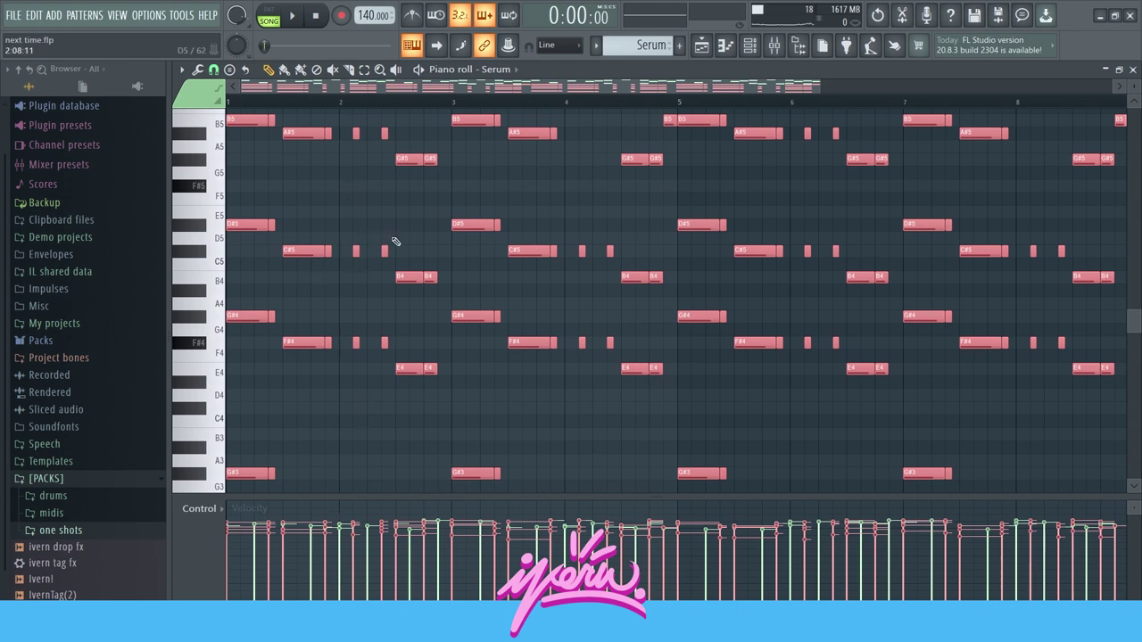
scroll(395, 242, down, 2)
scroll(708, 288, up, 5)
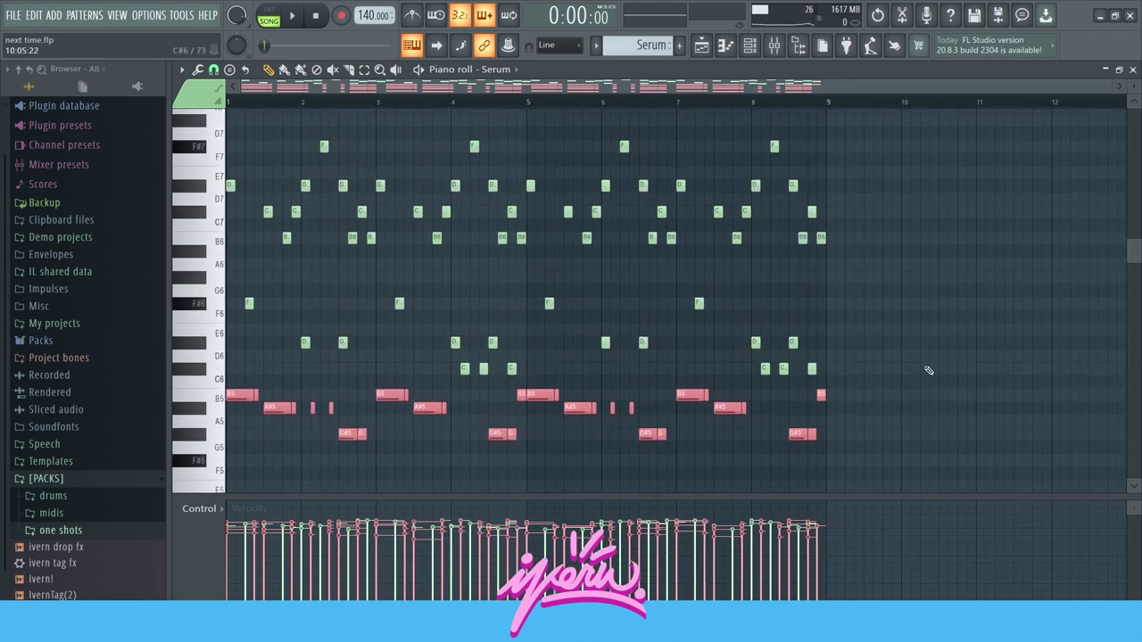
Step: Box-select the upper Serum notes, clear the selection, and return to the Playlist
drag(922, 393, 167, 58)
scroll(543, 174, down, 3)
scroll(360, 291, up, 3)
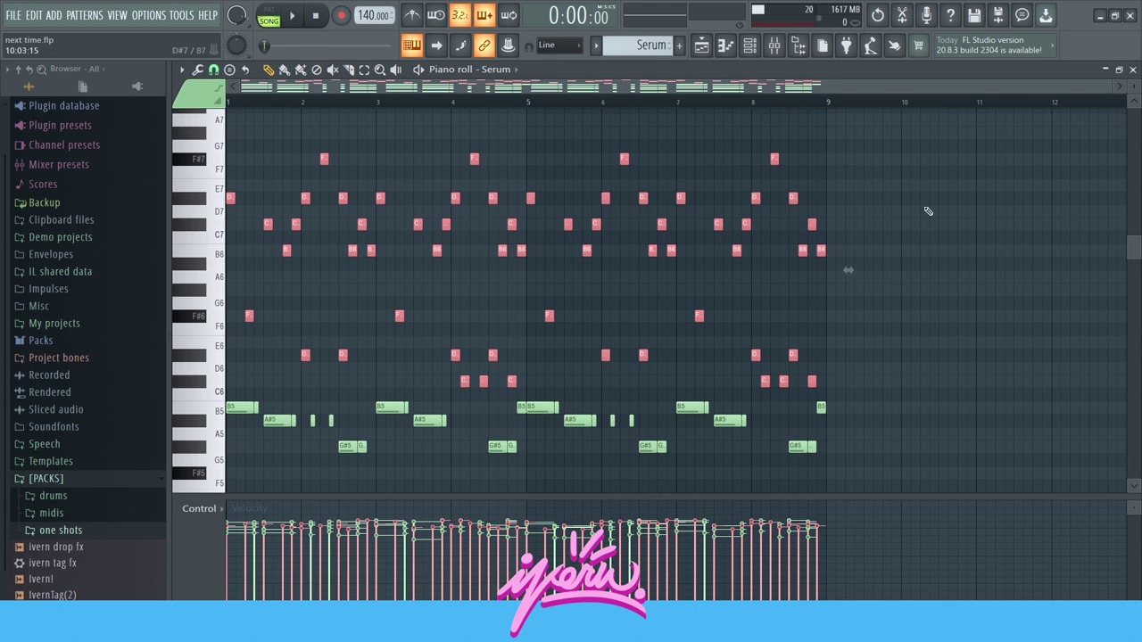
key(ctrl+d)
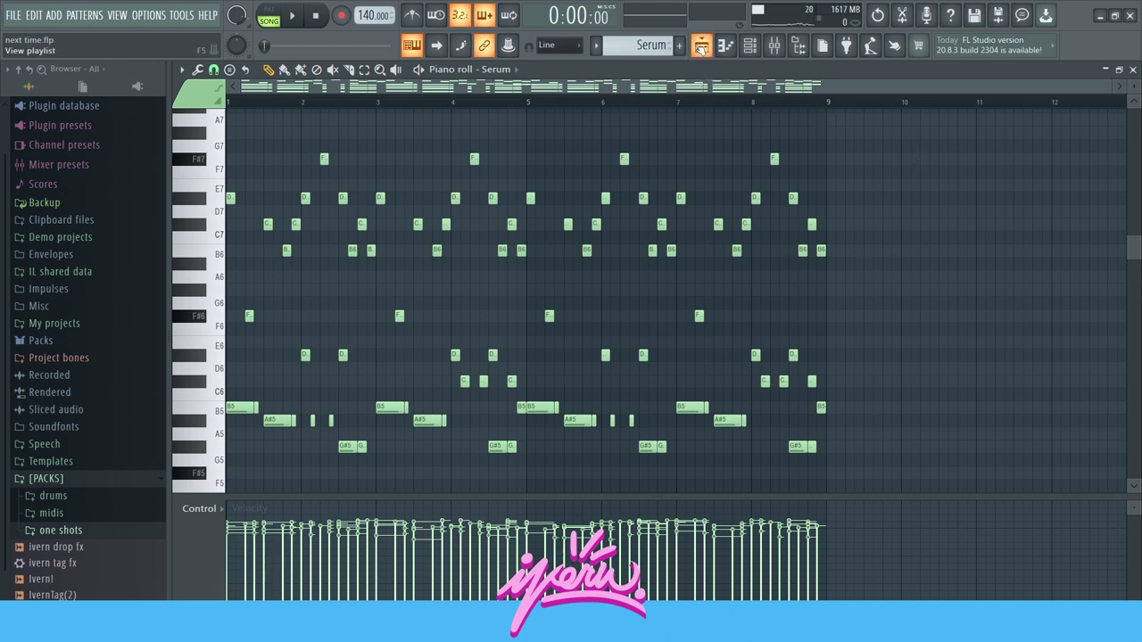
key(F5)
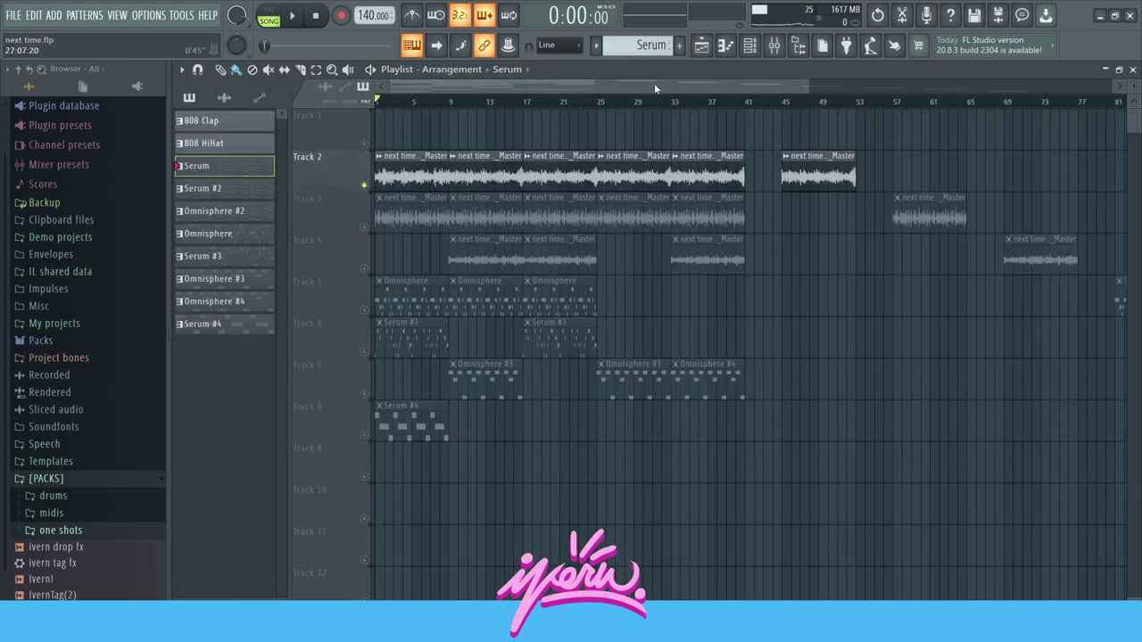
Step: Audition Track 3 soloed, then together with Track 2
right_click(367, 224)
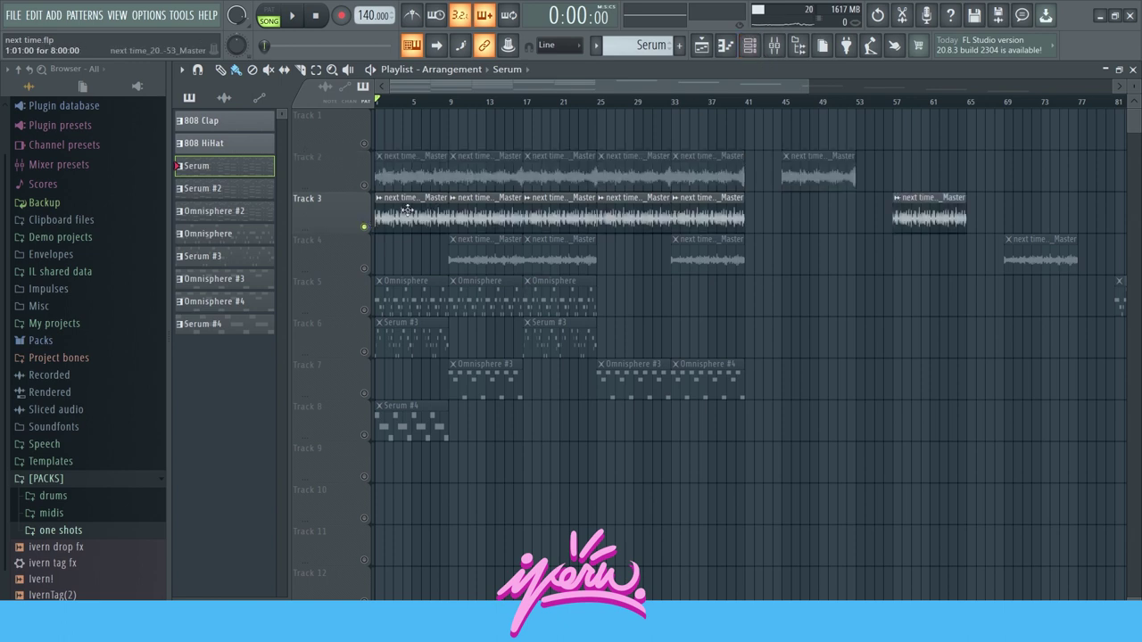
key(space)
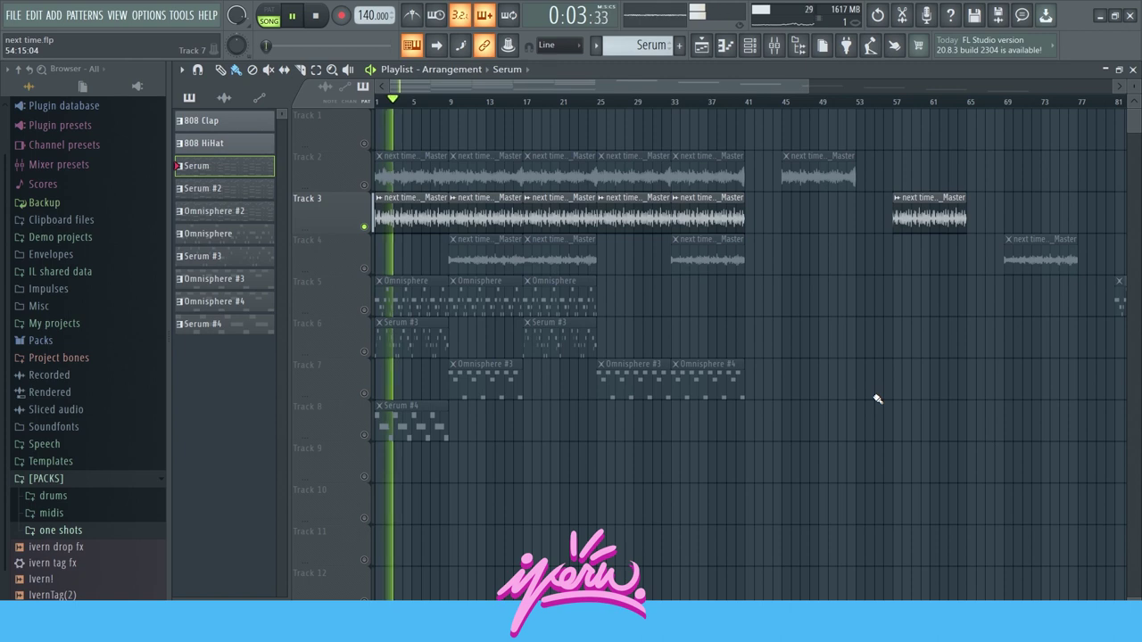
key(space)
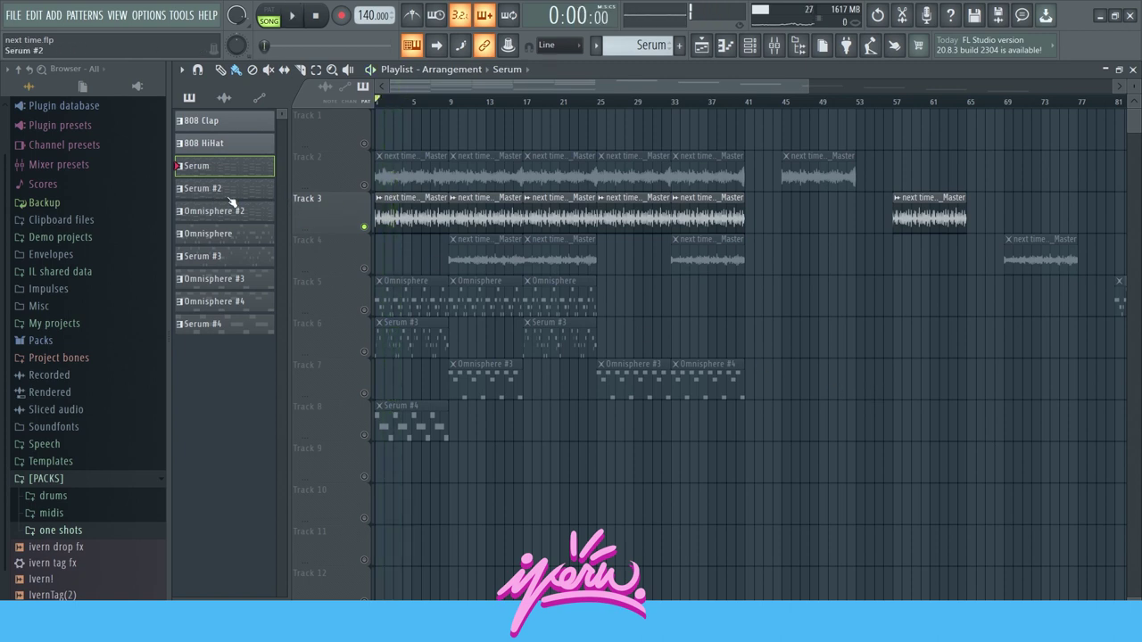
click(365, 185)
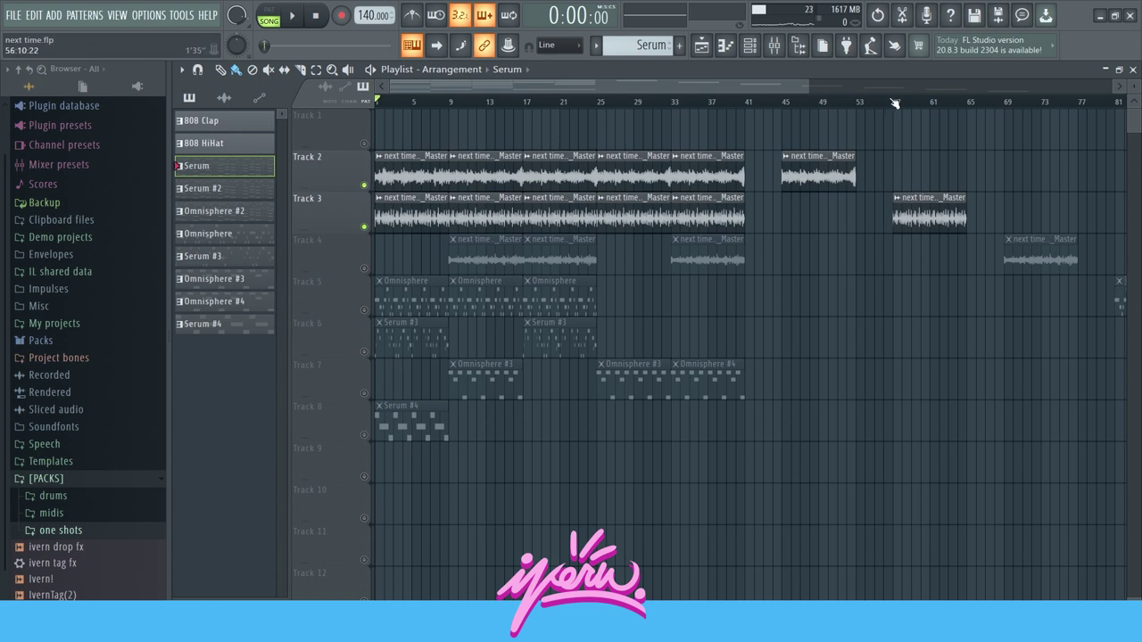
key(space)
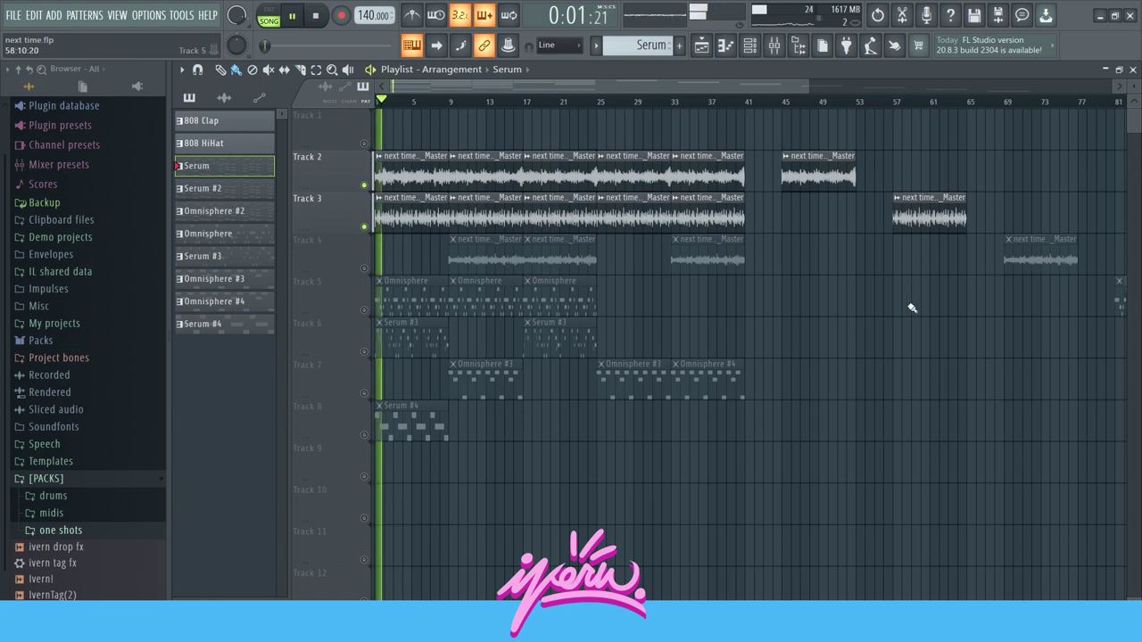
key(space)
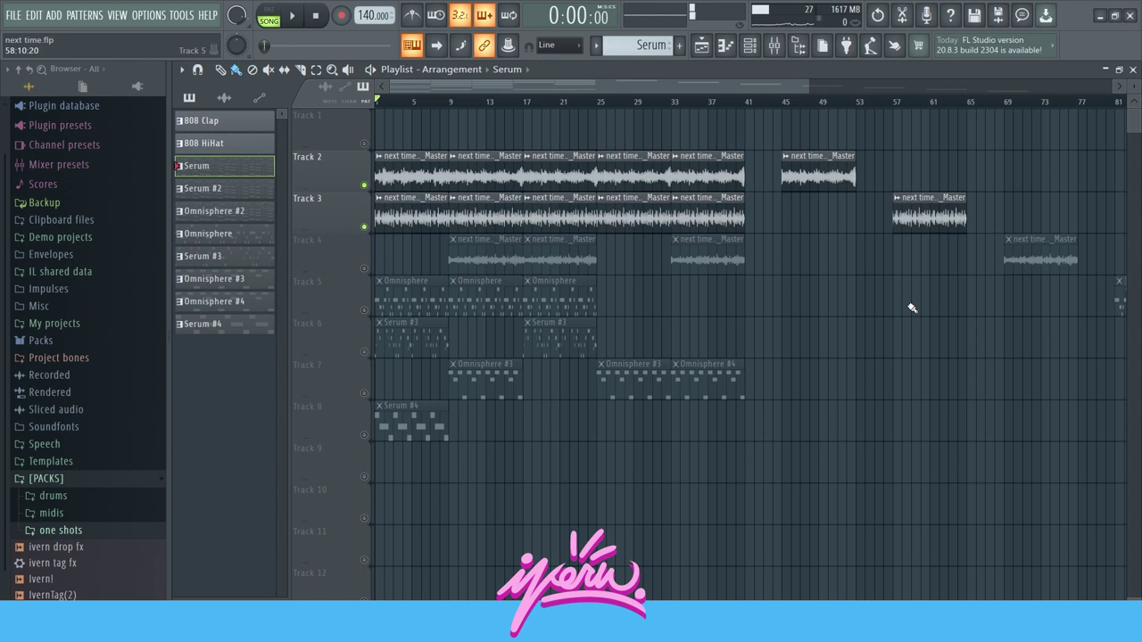
Step: Solo Track 4 and audition it from bar 9
ctrl+click(364, 268)
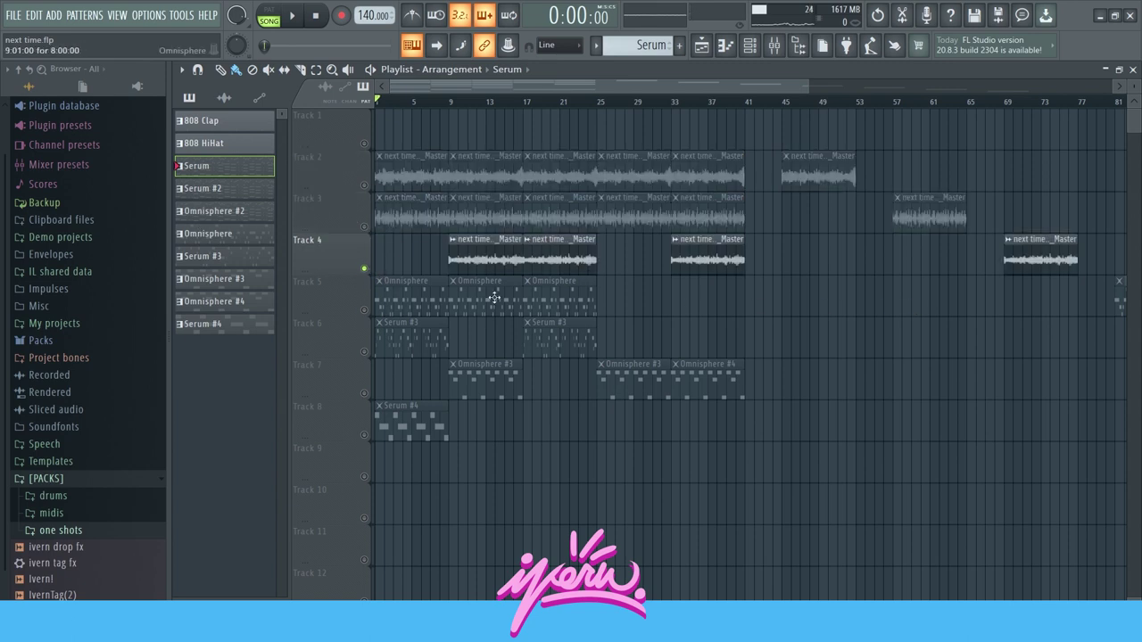
click(449, 100)
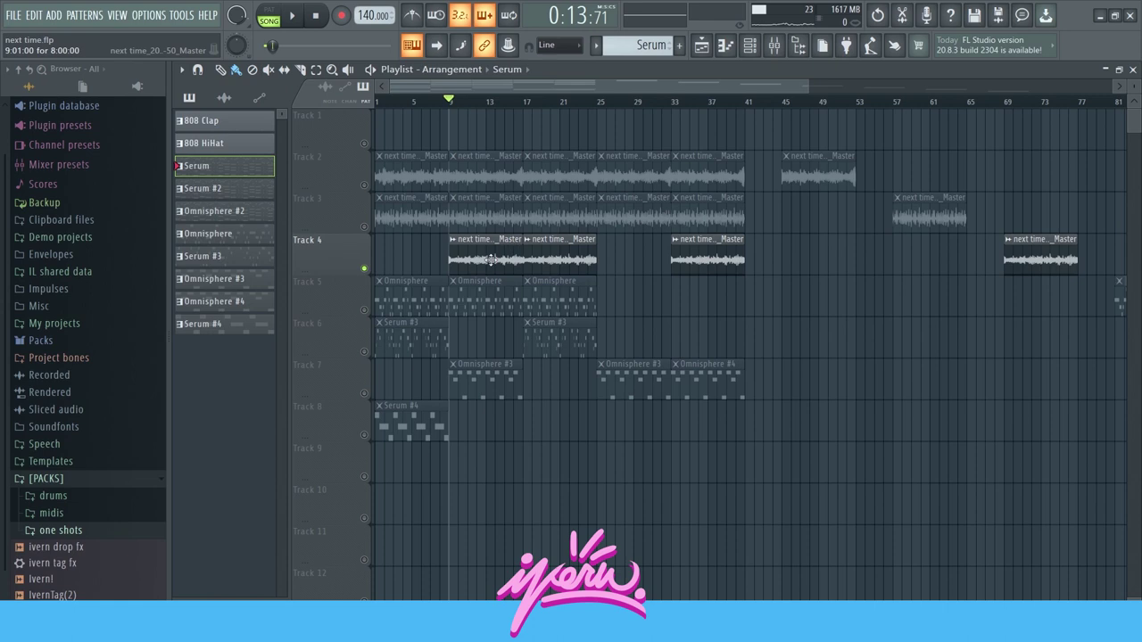
key(space)
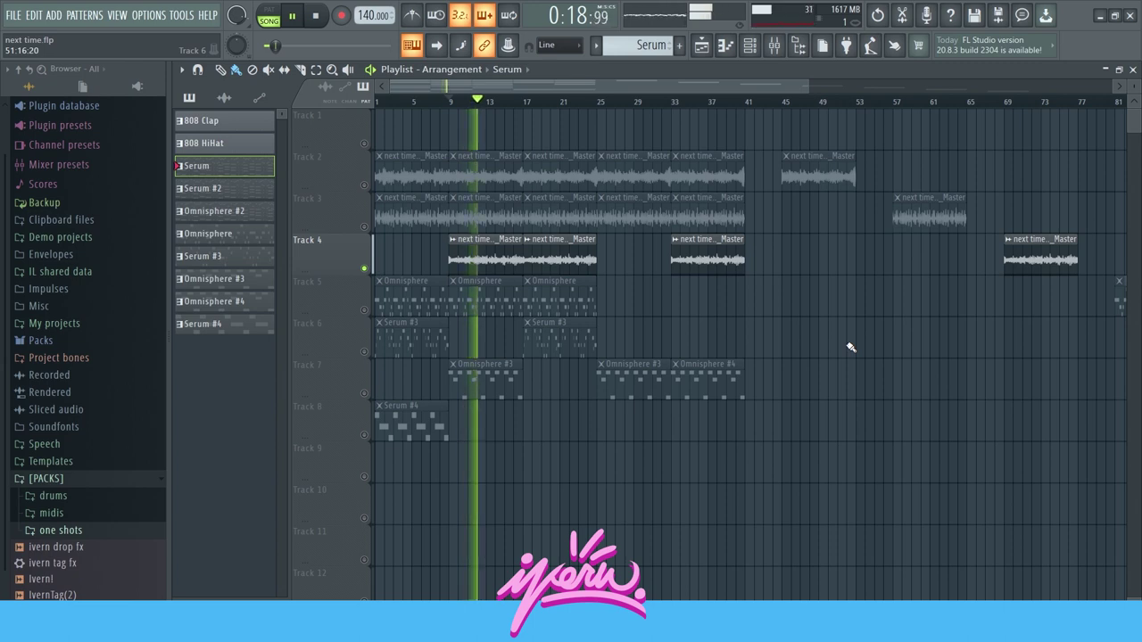
key(space)
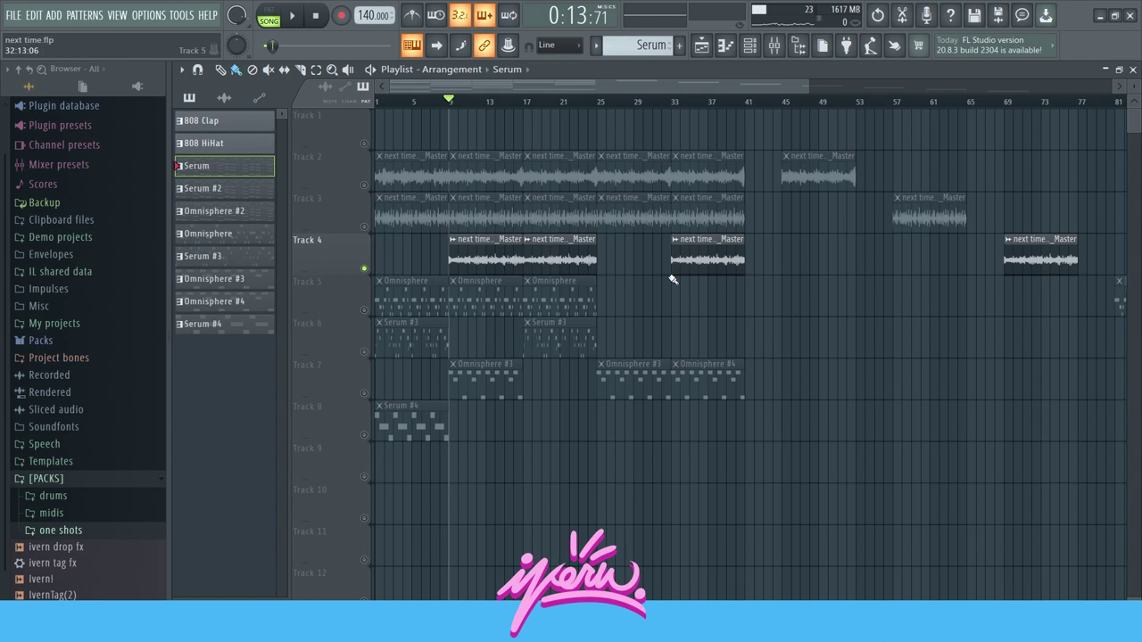
Step: Reset the song position to the start and open Track 5's Omnisphere clip
scroll(469, 258, up, 4)
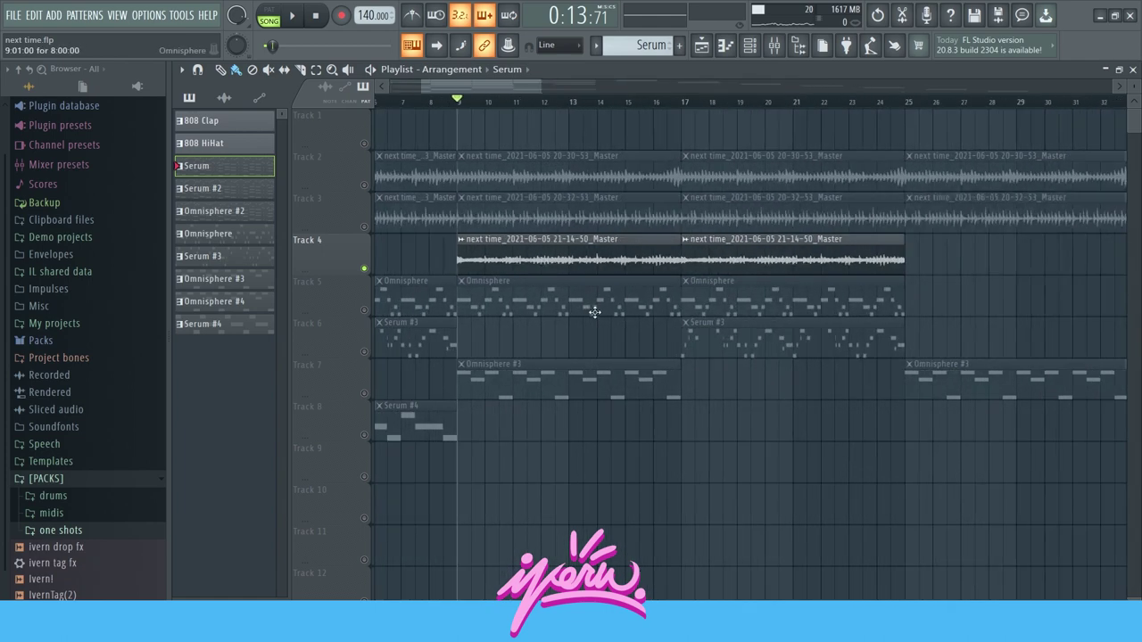
scroll(466, 277, down, 5)
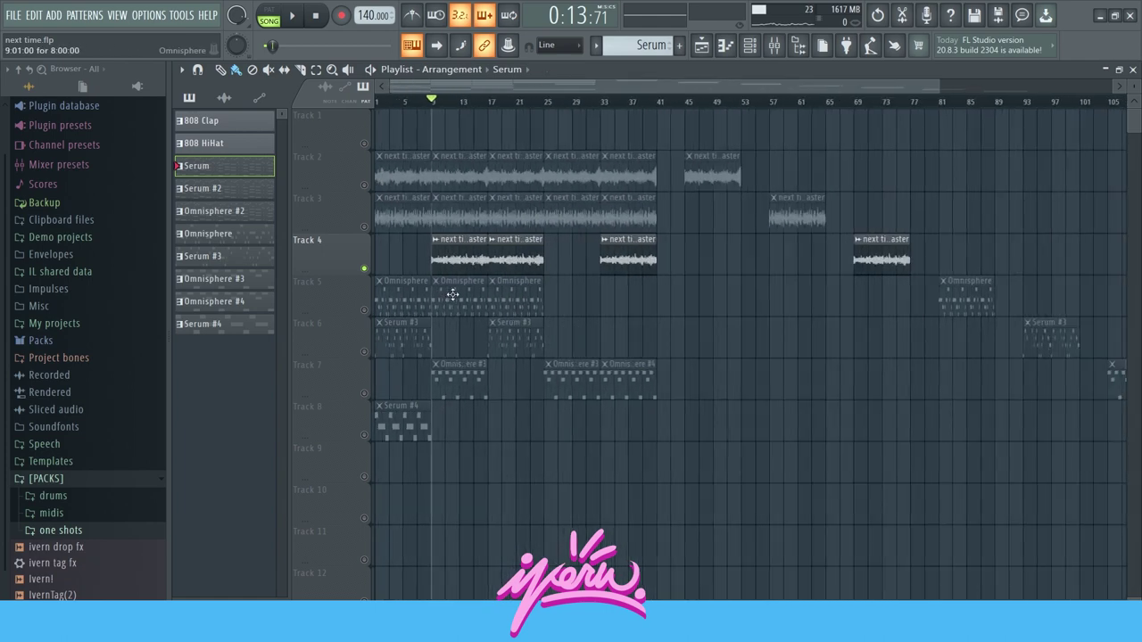
click(317, 16)
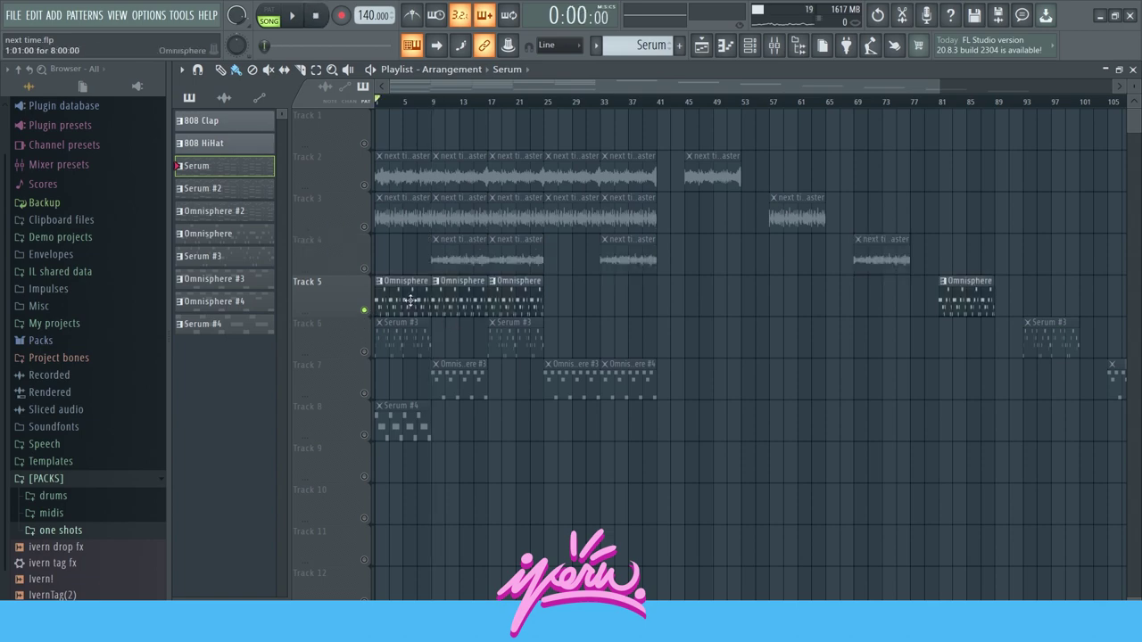
double_click(393, 299)
Step: Audition the Omnisphere B5–F#6 melody, then return to the Playlist
scroll(547, 347, down, 4)
scroll(670, 235, up, 4)
scroll(535, 268, down, 2)
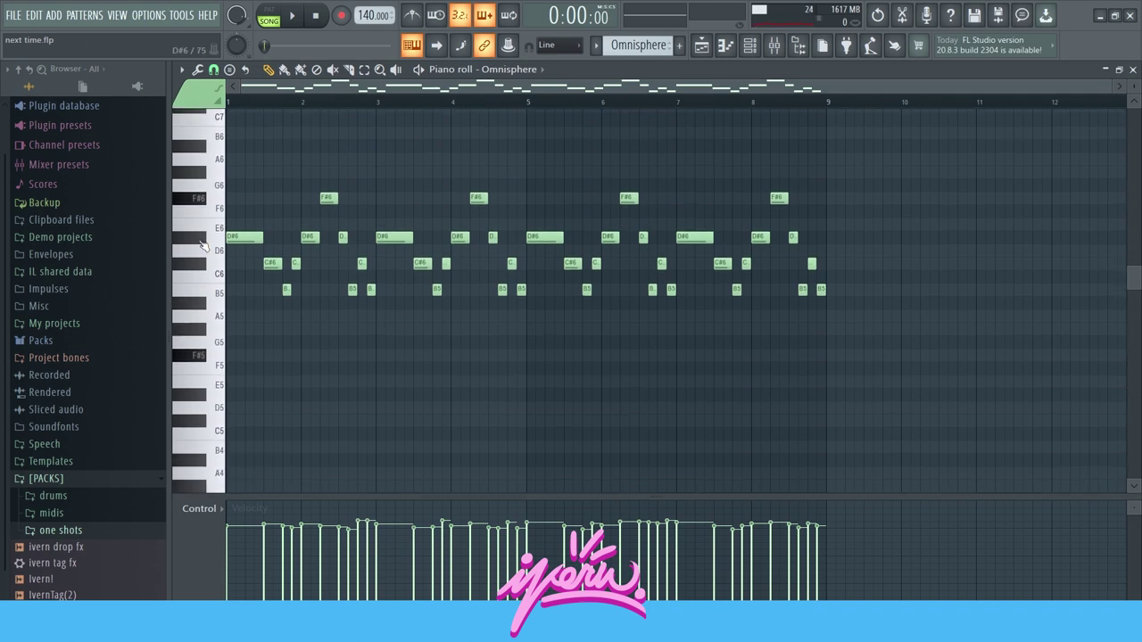
key(space)
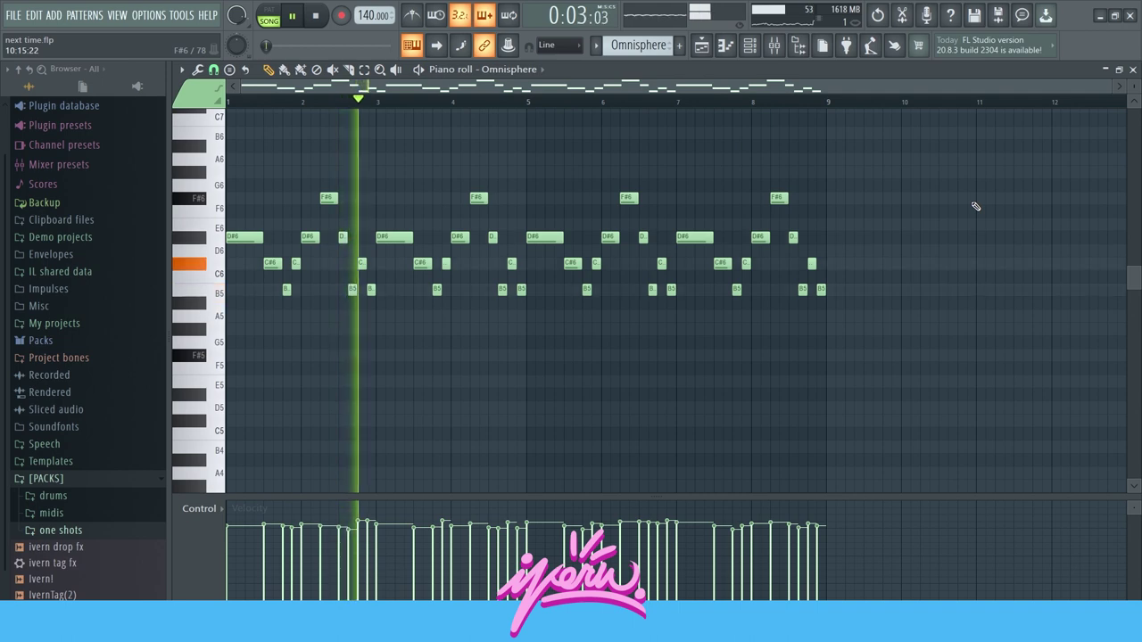
key(space)
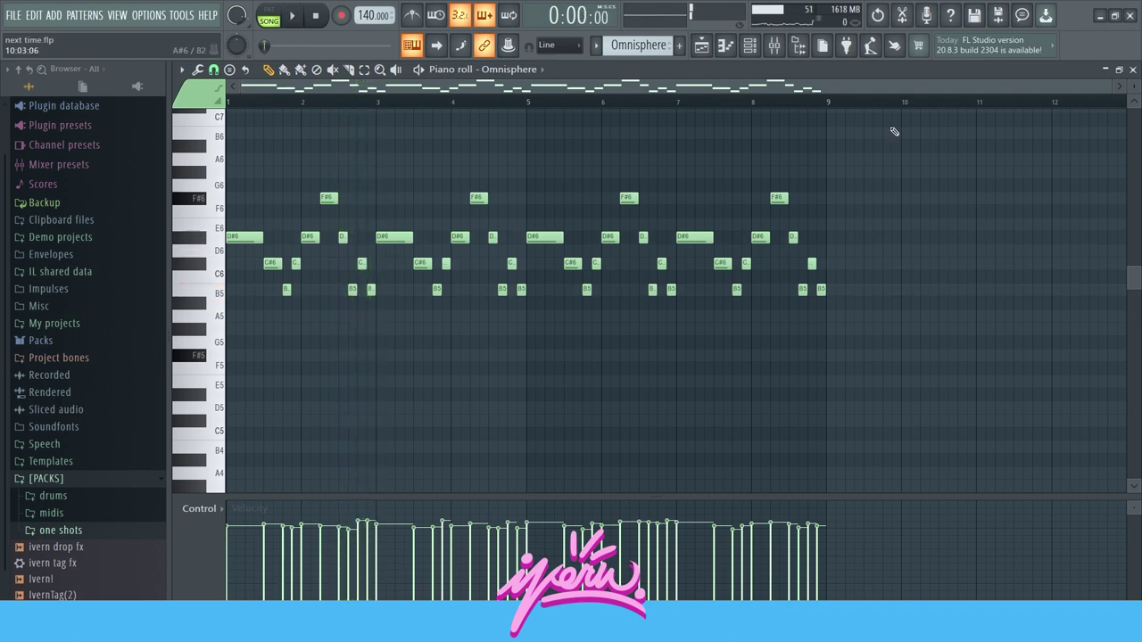
click(714, 51)
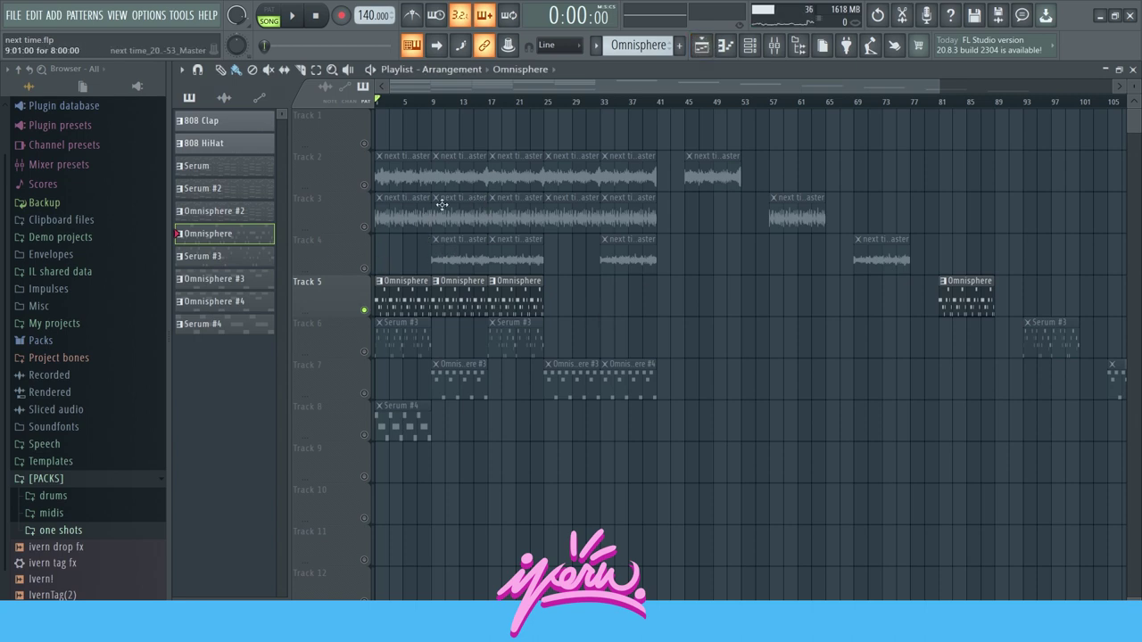
Step: Play Tracks 2–5 together, then solo Track 6 and open its Serum #3 clip
click(364, 268)
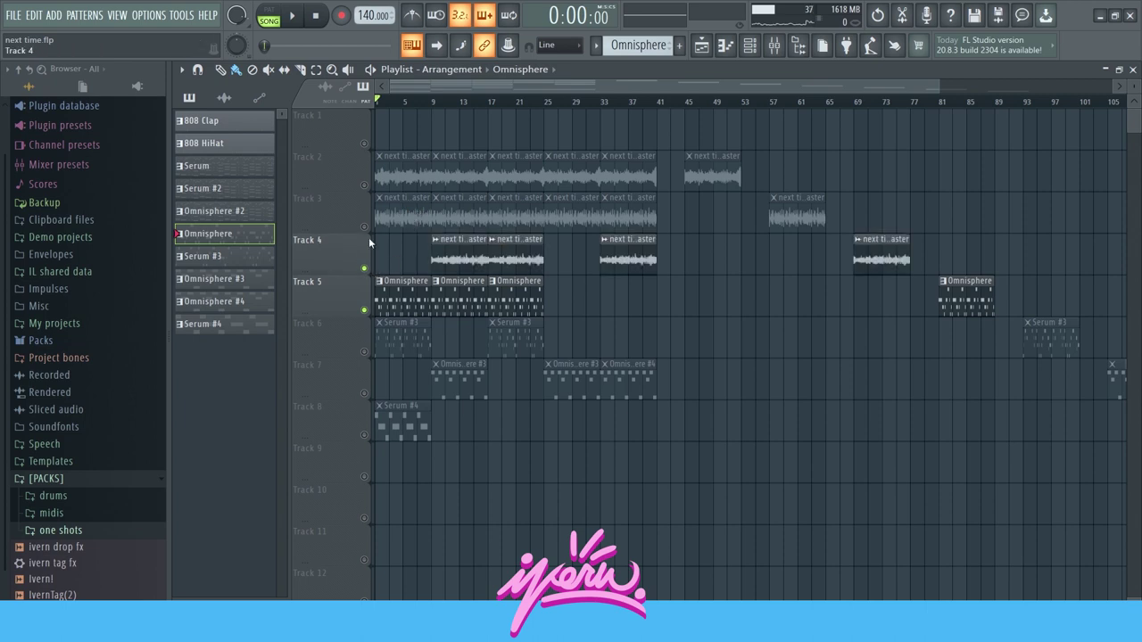
click(364, 227)
click(364, 185)
key(space)
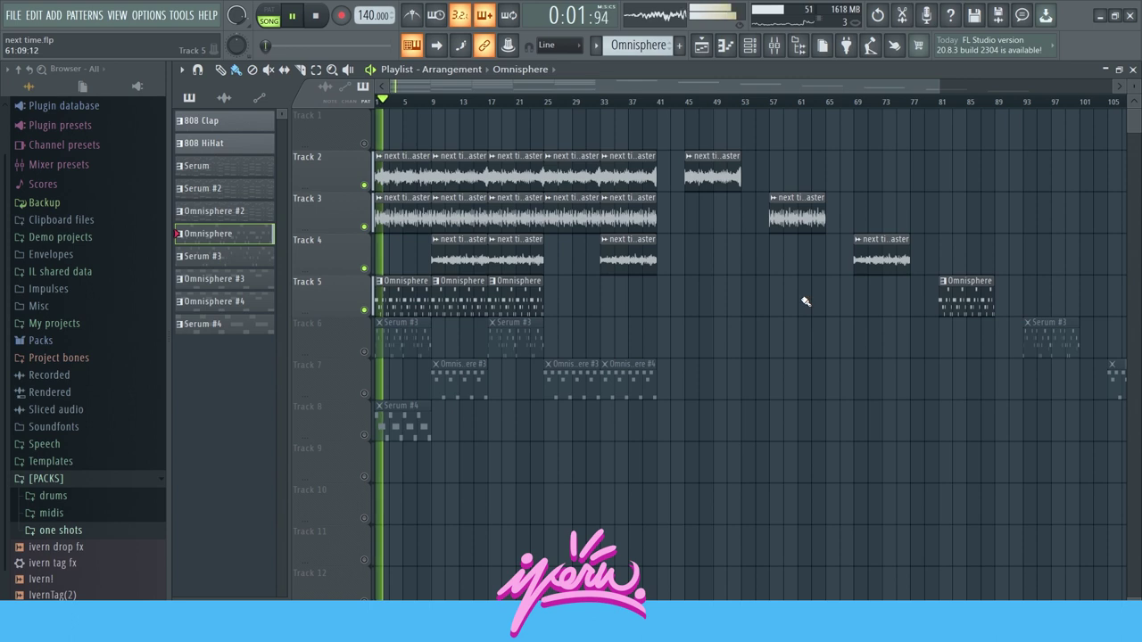
key(space)
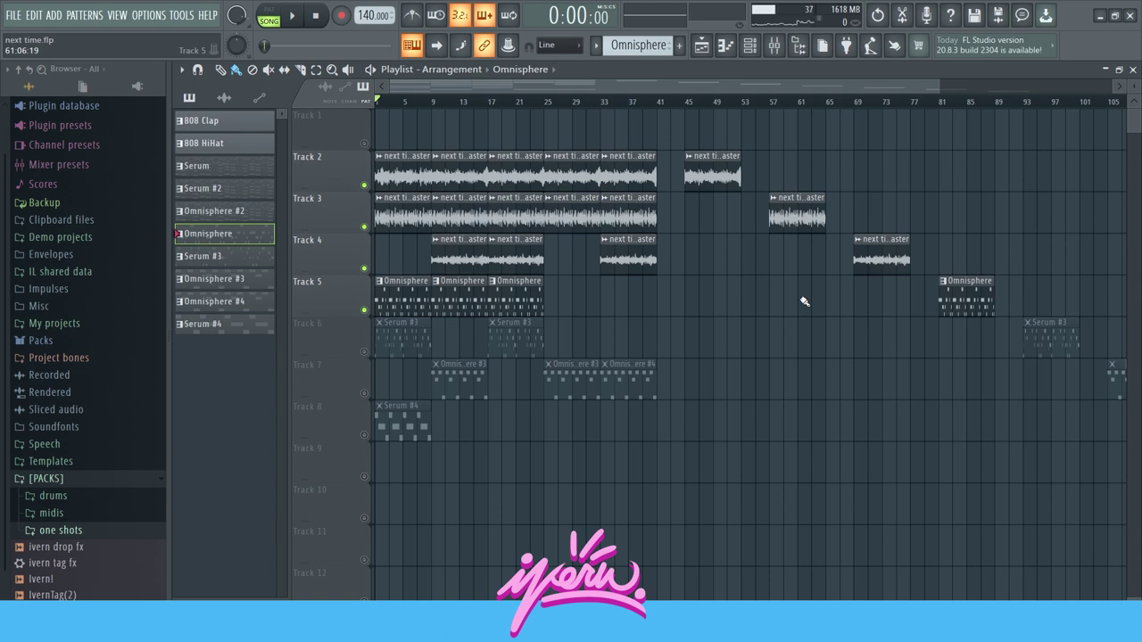
right_click(364, 353)
double_click(401, 338)
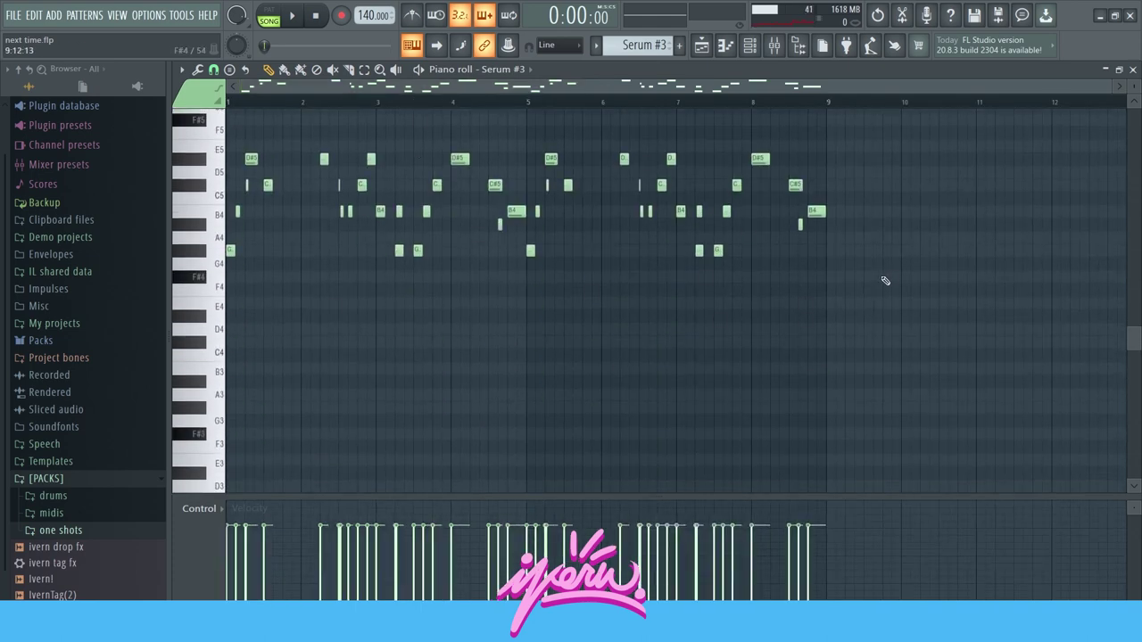
Step: Play the Serum #3 melody and scroll through its G4–D#5 notes
key(space)
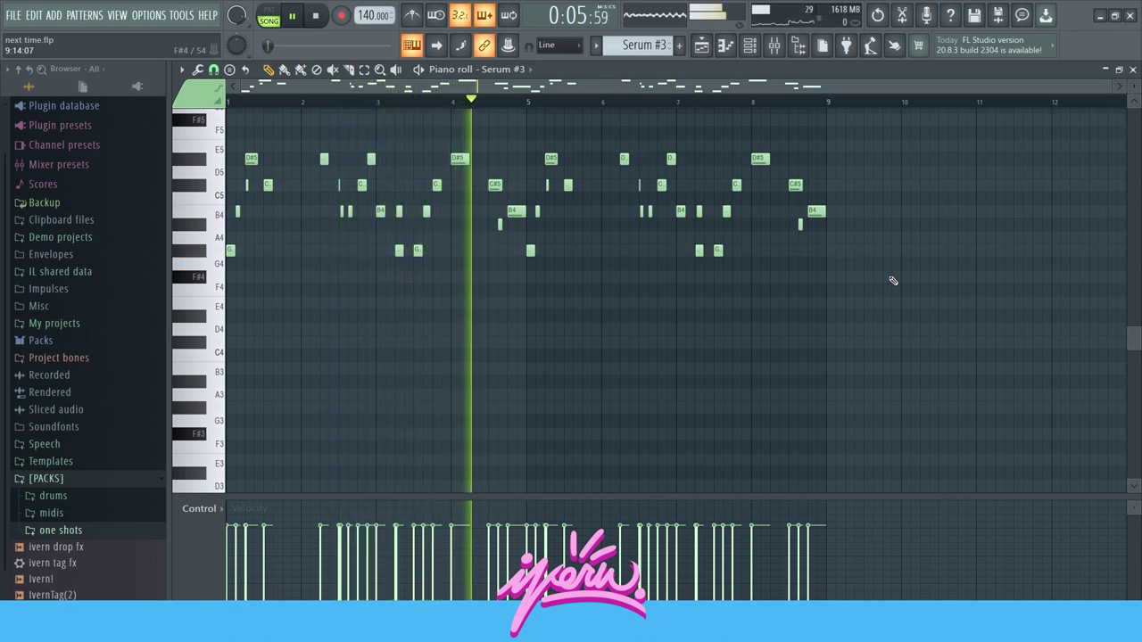
key(space)
scroll(347, 189, up, 4)
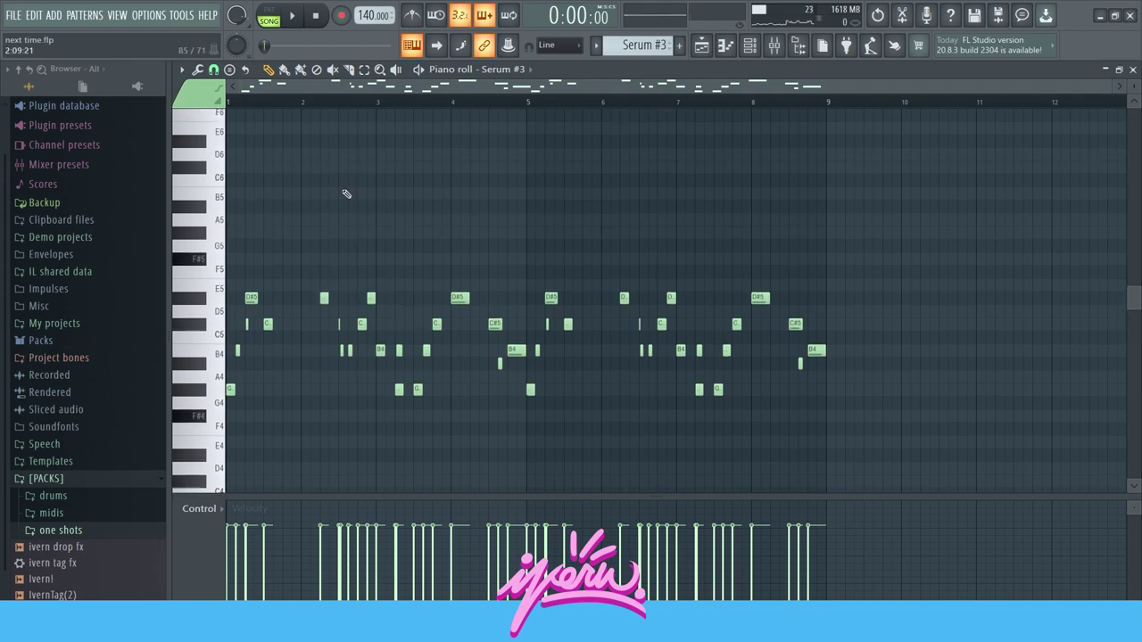
scroll(524, 264, up, 3)
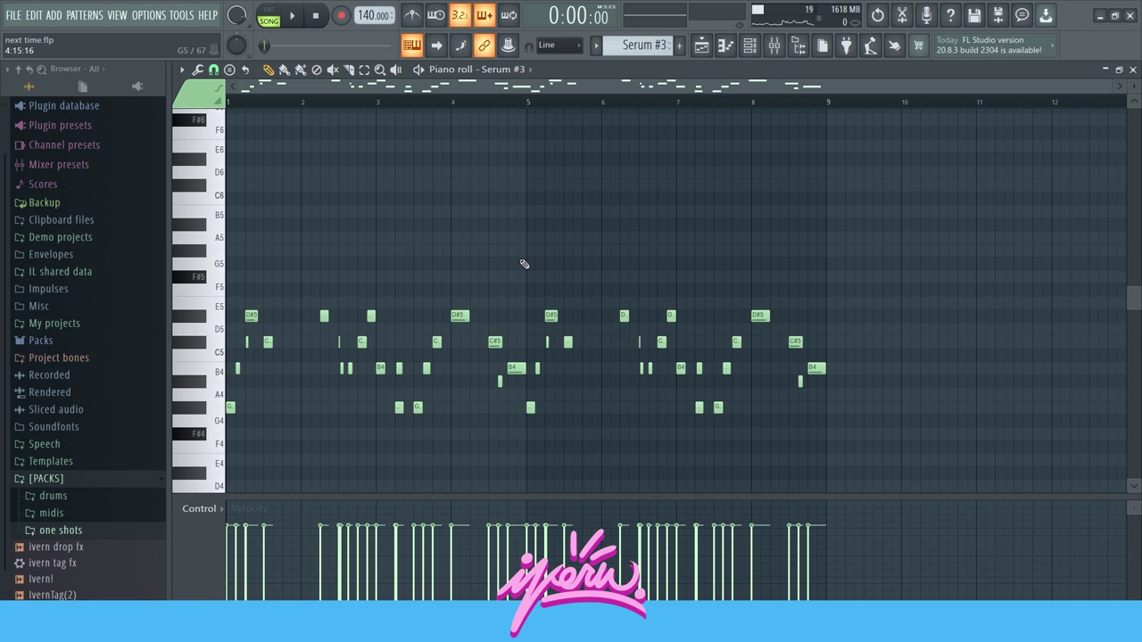
scroll(922, 198, down, 2)
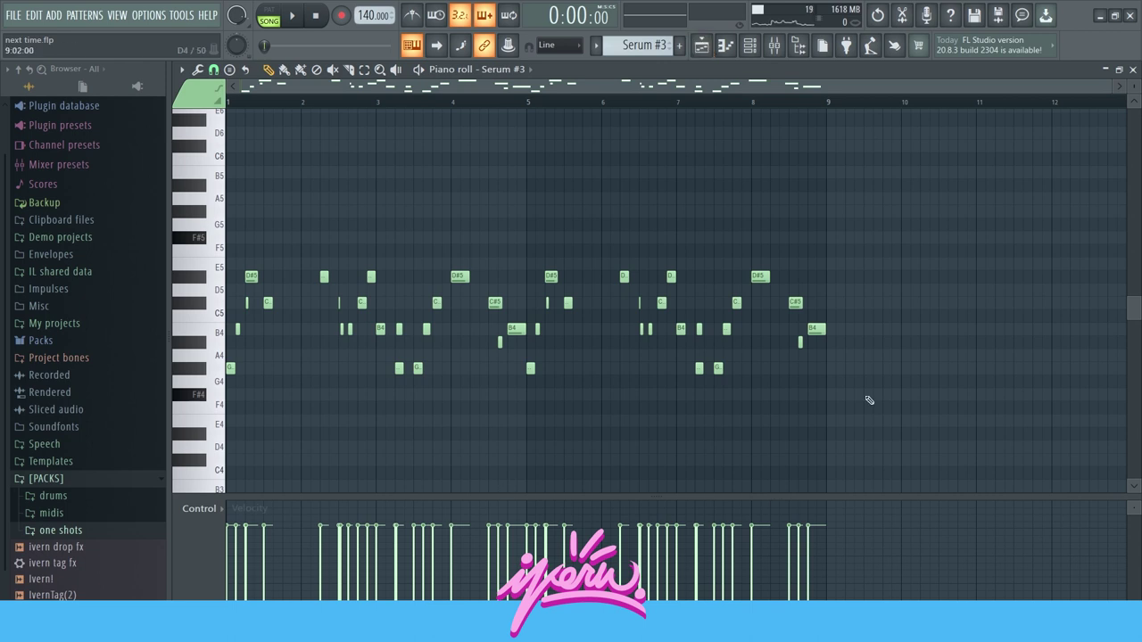
Step: Solo Track 7 and audition its Omnisphere #3 melody from bar 9
click(699, 46)
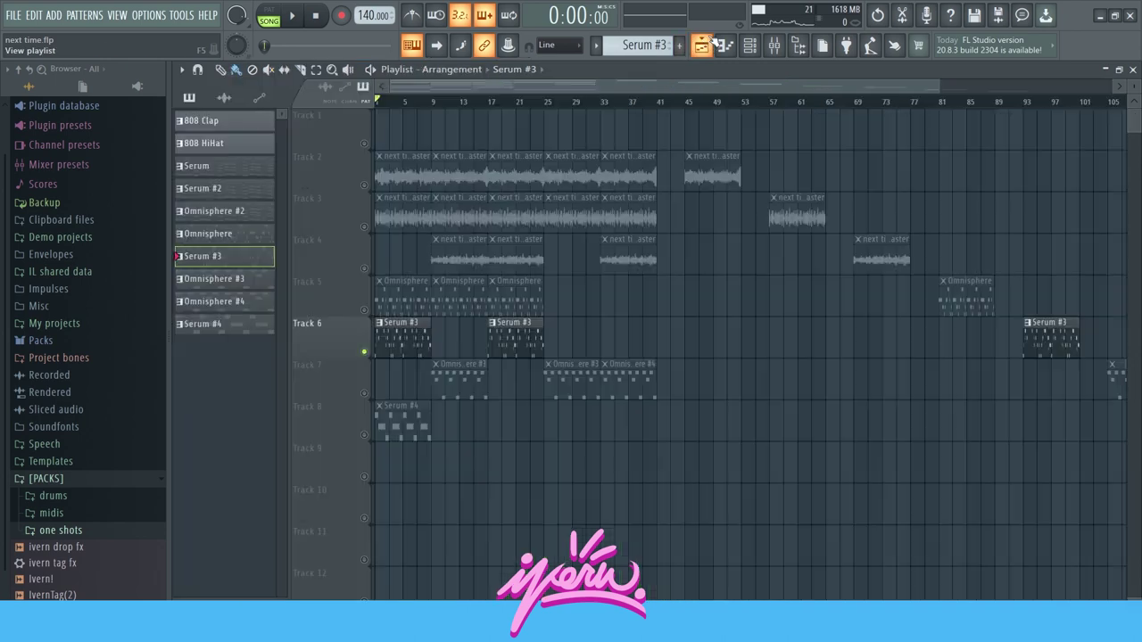
right_click(364, 404)
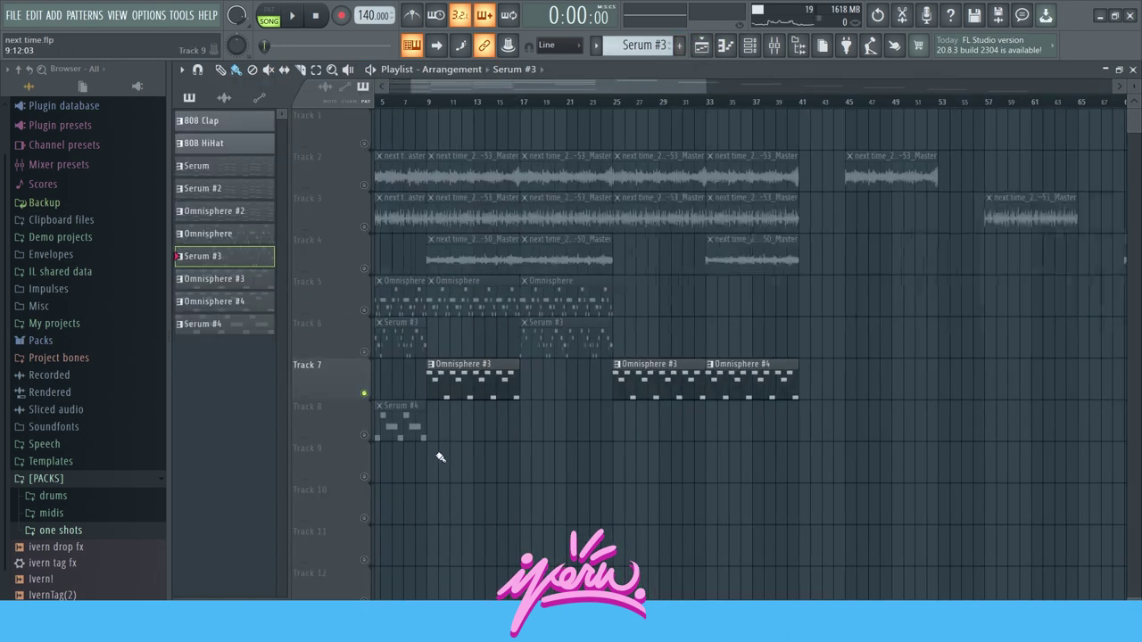
scroll(439, 456, up, 3)
click(416, 102)
scroll(558, 334, left, 3)
double_click(556, 392)
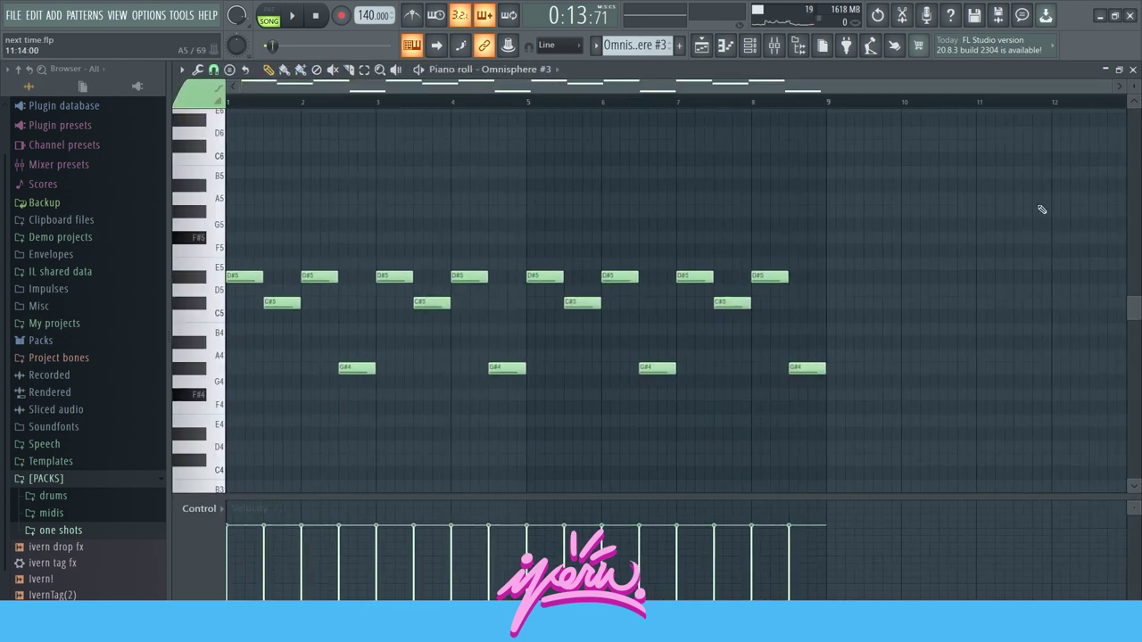
key(space)
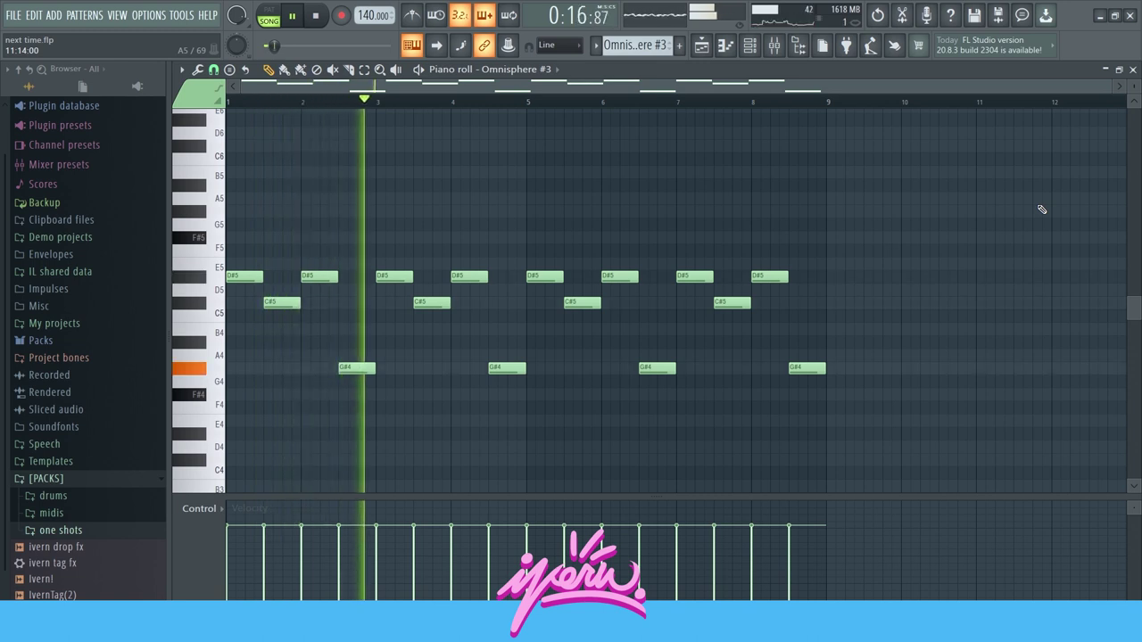
key(space)
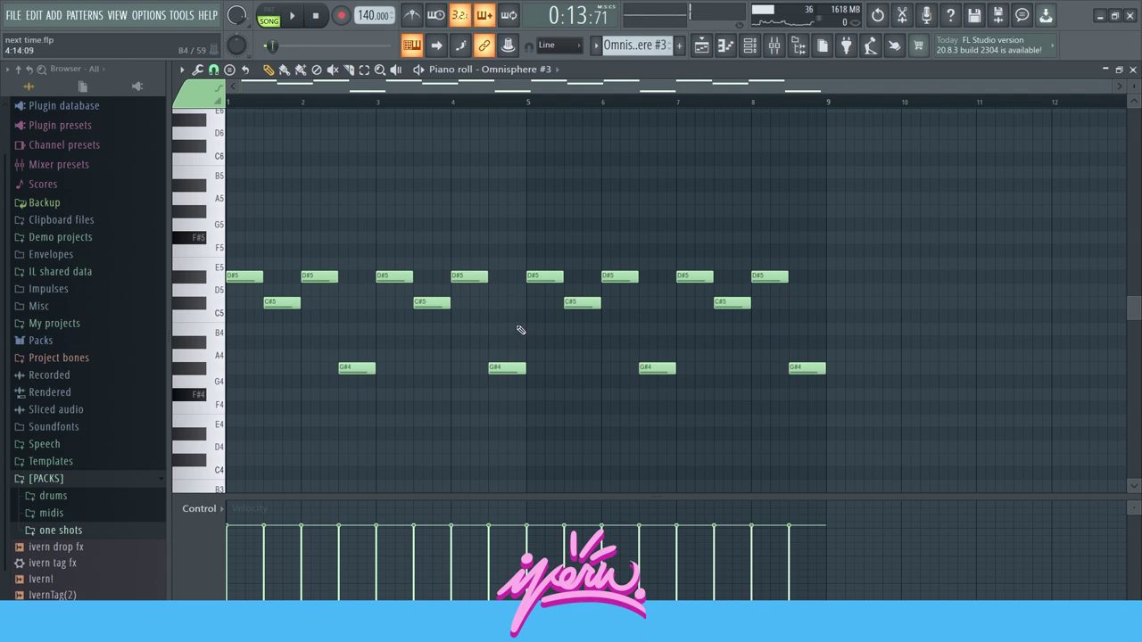
key(F5)
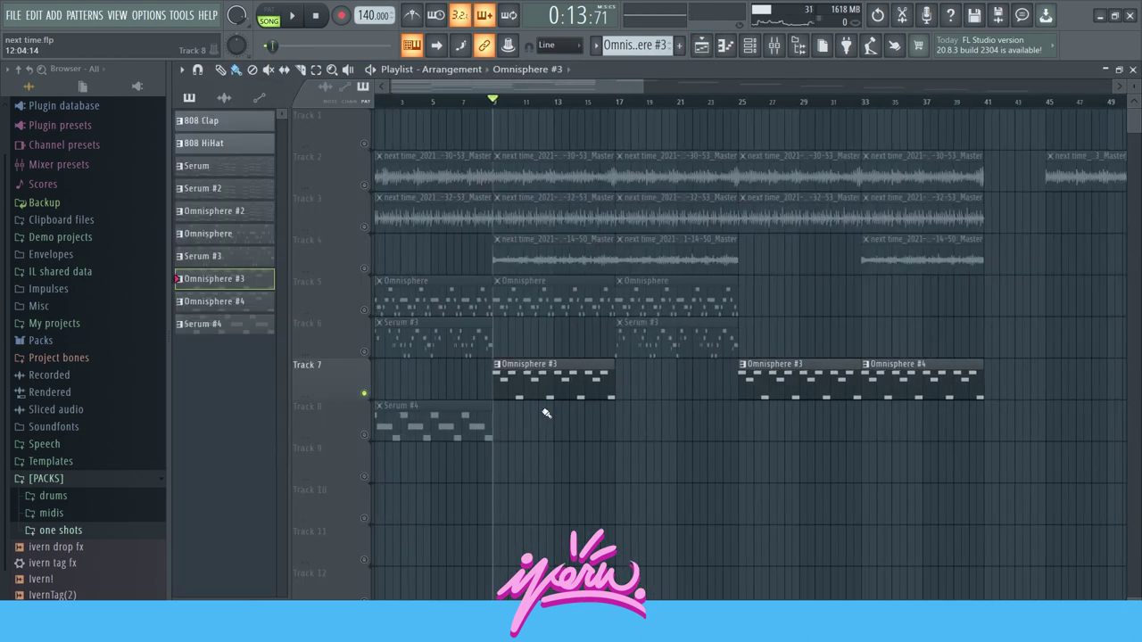
Step: Solo Track 8 and audition its Serum #4 riff of G#4, F#4 and E4
click(370, 437)
scroll(370, 437, down, 3)
click(294, 16)
double_click(402, 420)
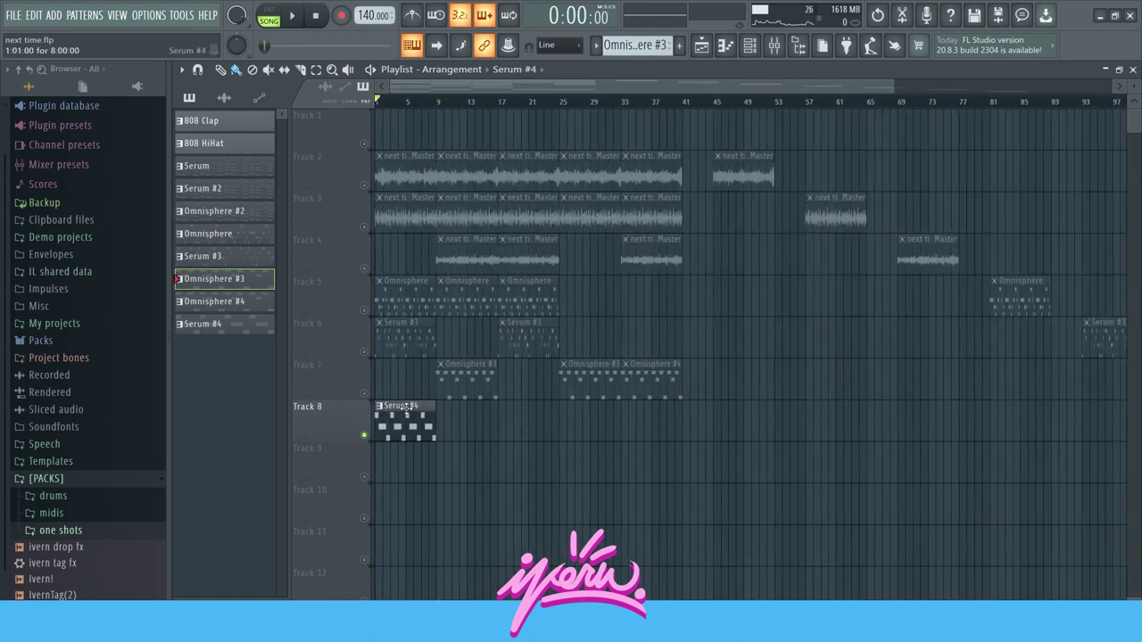
key(space)
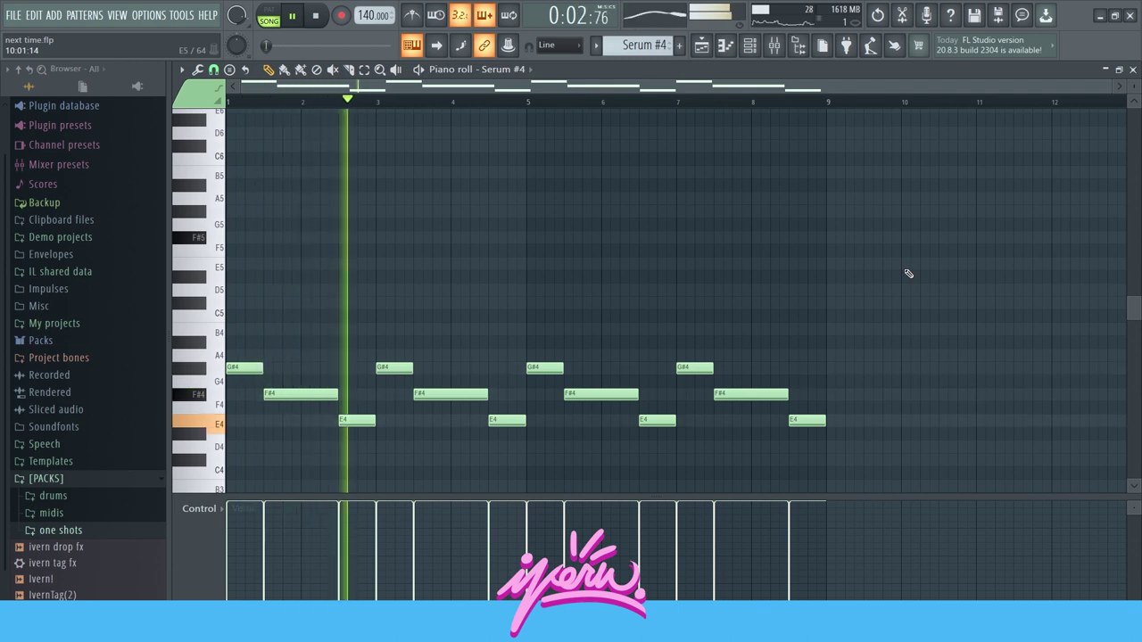
key(space)
click(705, 49)
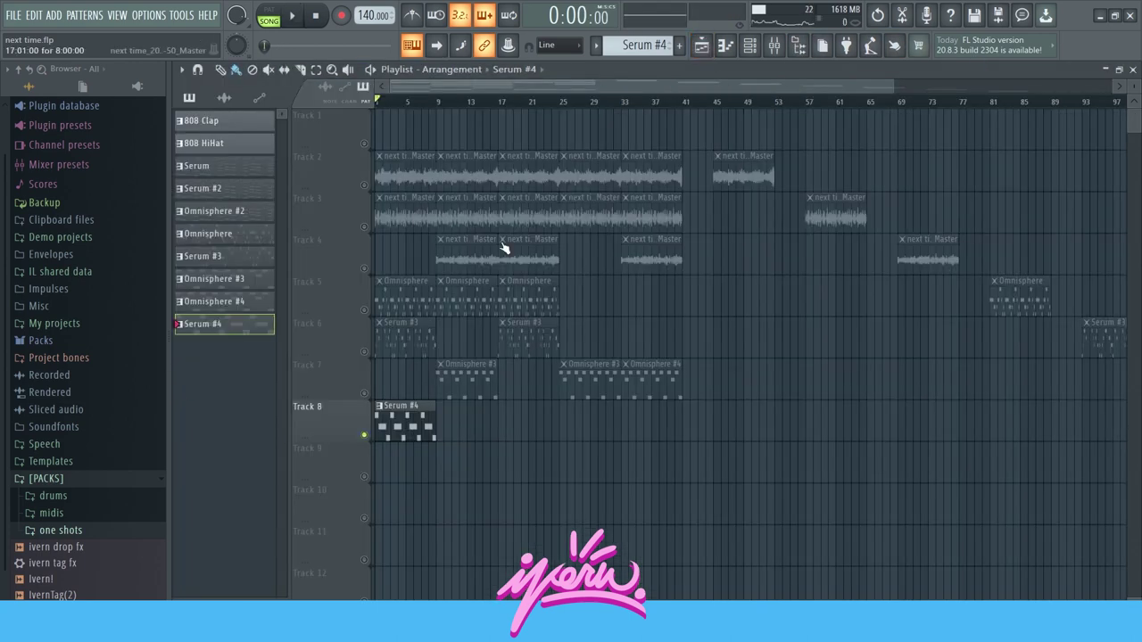
Step: Inspect the Serum chord pattern's notes by box-selecting them, then return to the Playlist
double_click(818, 318)
scroll(958, 415, down, 5)
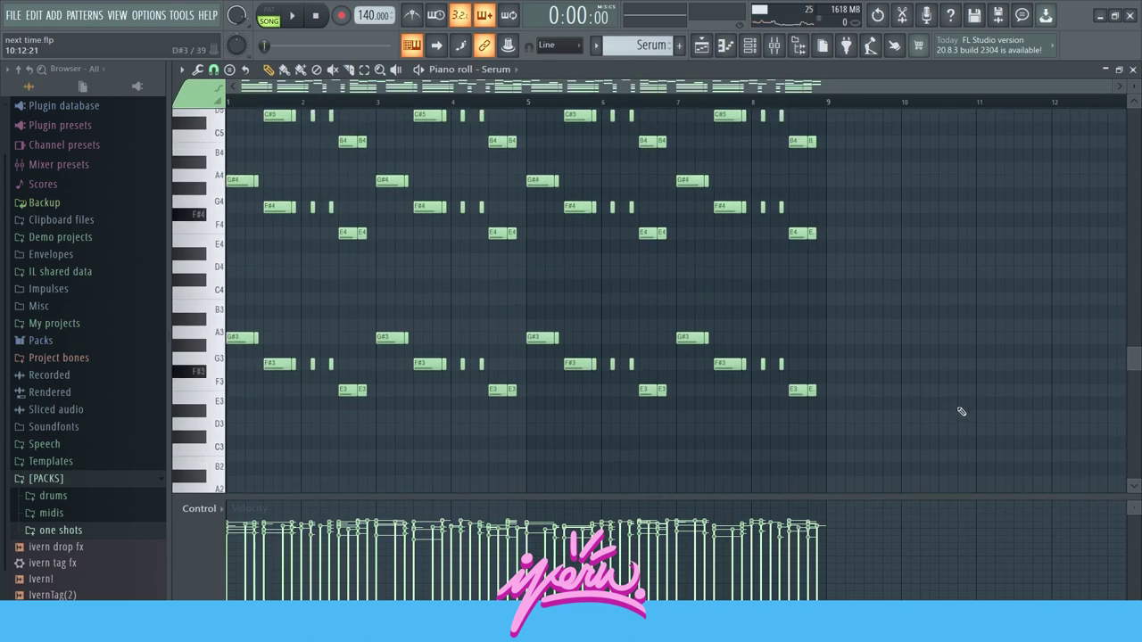
drag(960, 282, 112, 466)
click(419, 299)
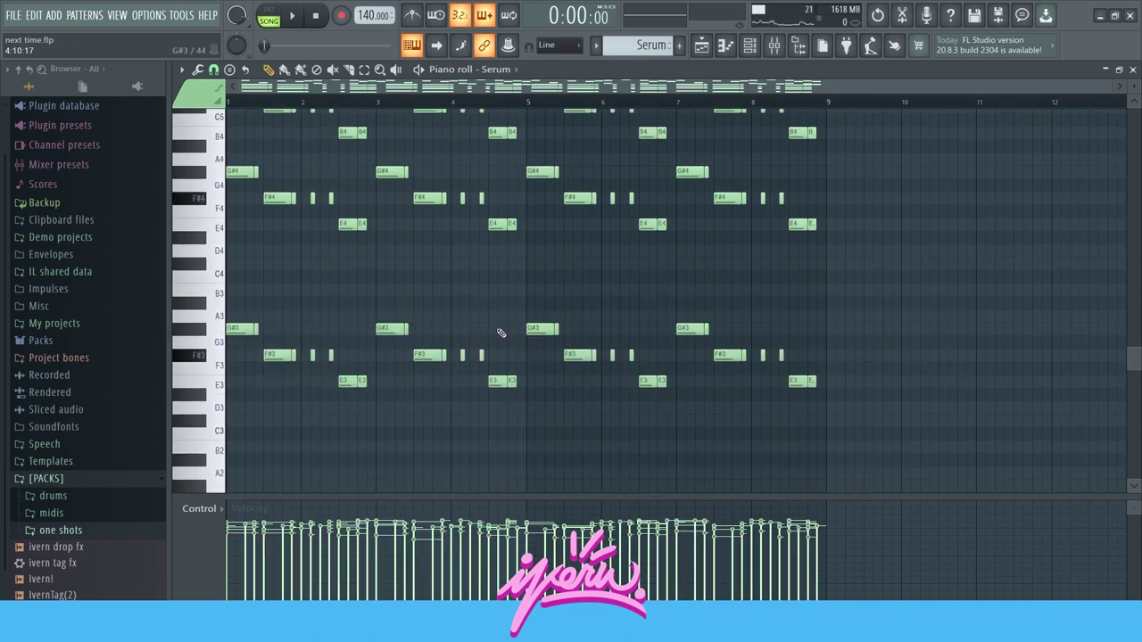
click(701, 45)
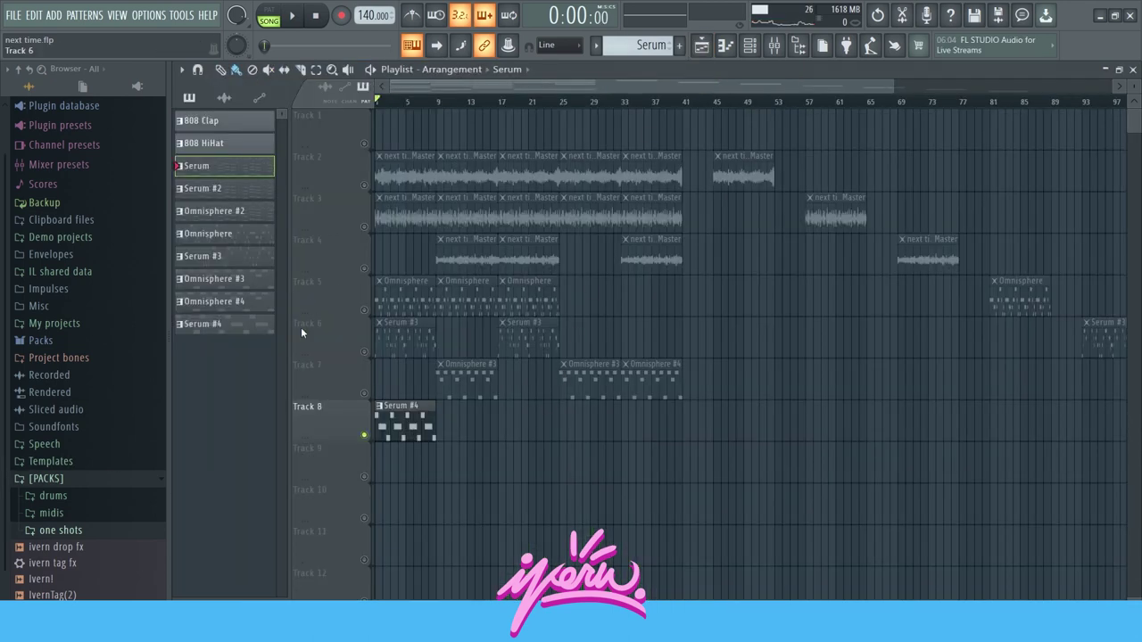
Step: Inspect the ValhallaVintageVerb and Fruity parametric EQ 2 on the first Omnisphere mixer insert
click(774, 45)
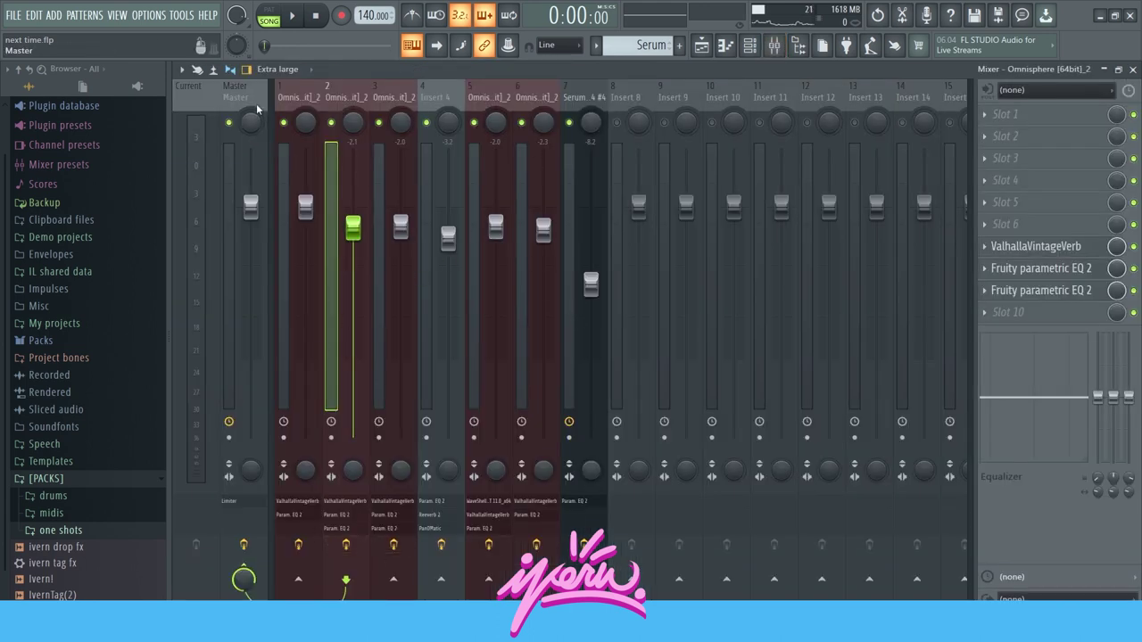
click(306, 97)
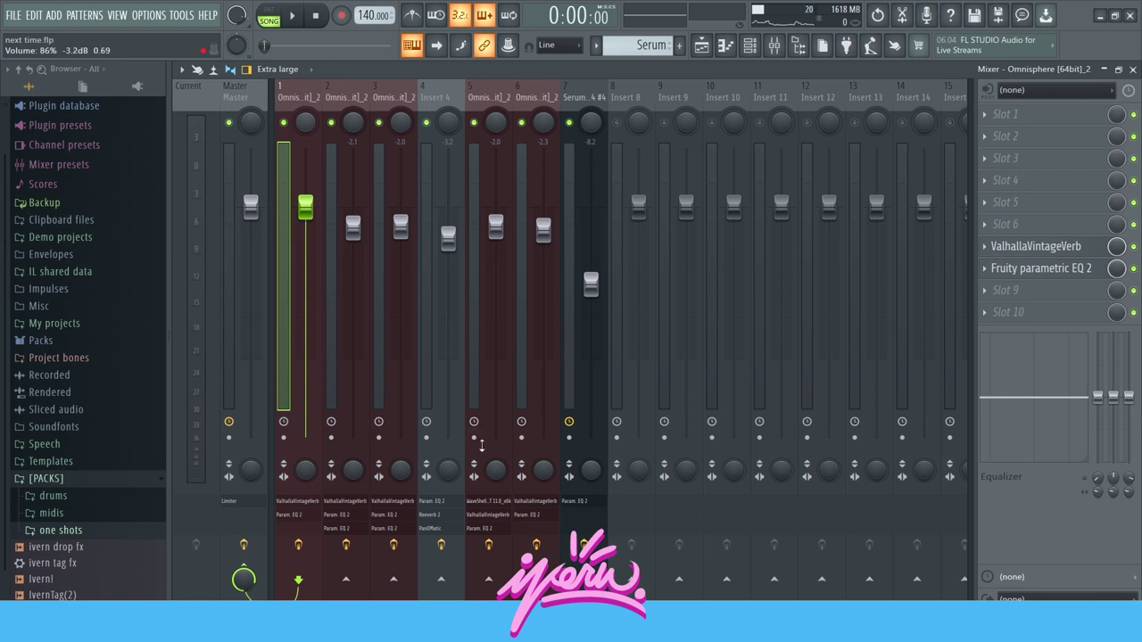
click(1037, 246)
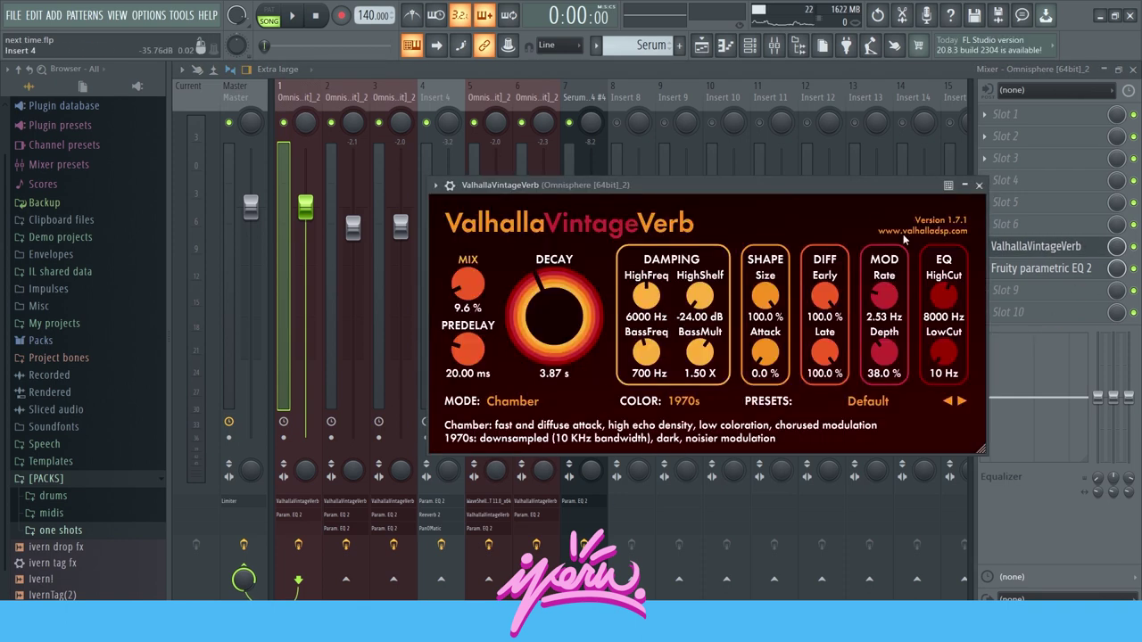
click(979, 187)
click(1084, 269)
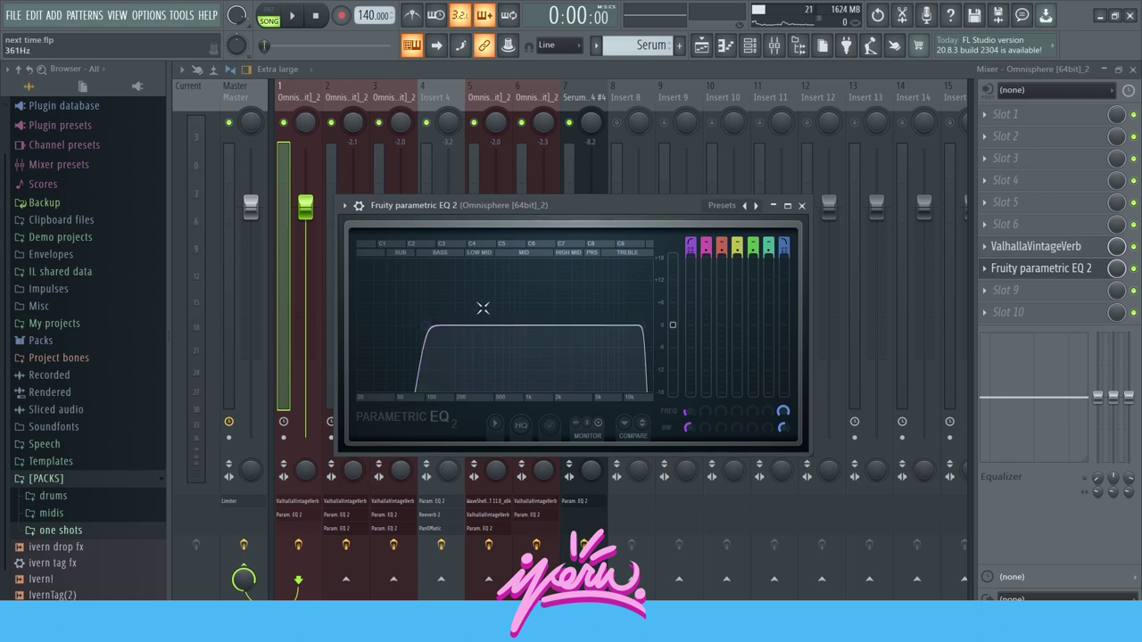
click(801, 206)
Step: Review the effects on mixer inserts 2, 3, 5 and the Serum insert 7
click(364, 95)
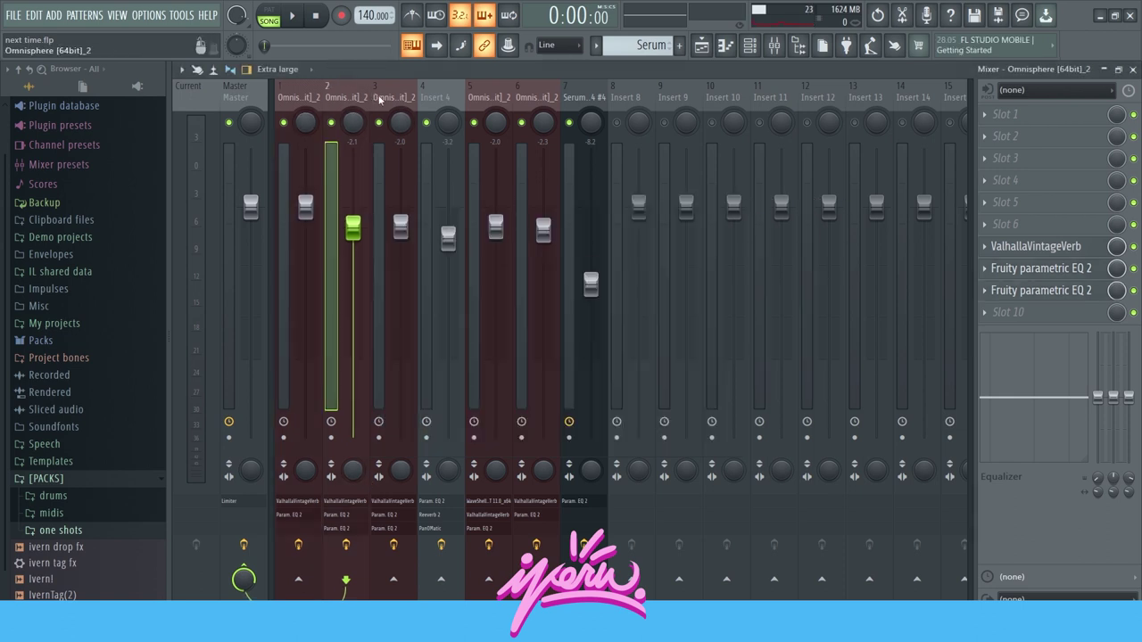
click(399, 95)
key(Left)
click(487, 100)
click(342, 104)
click(400, 98)
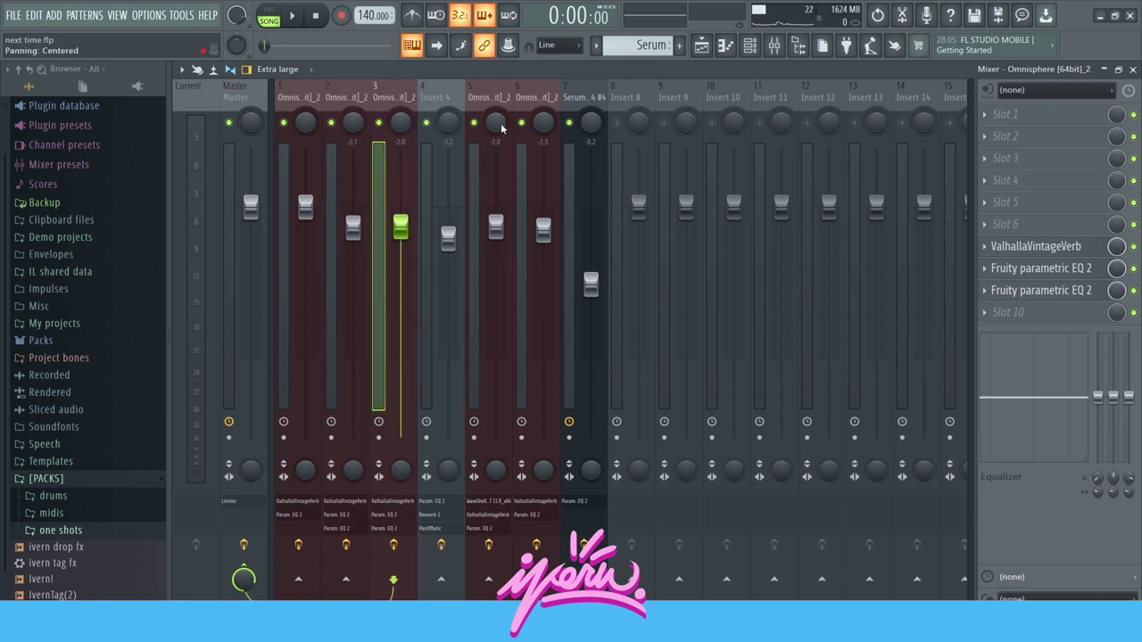
click(582, 98)
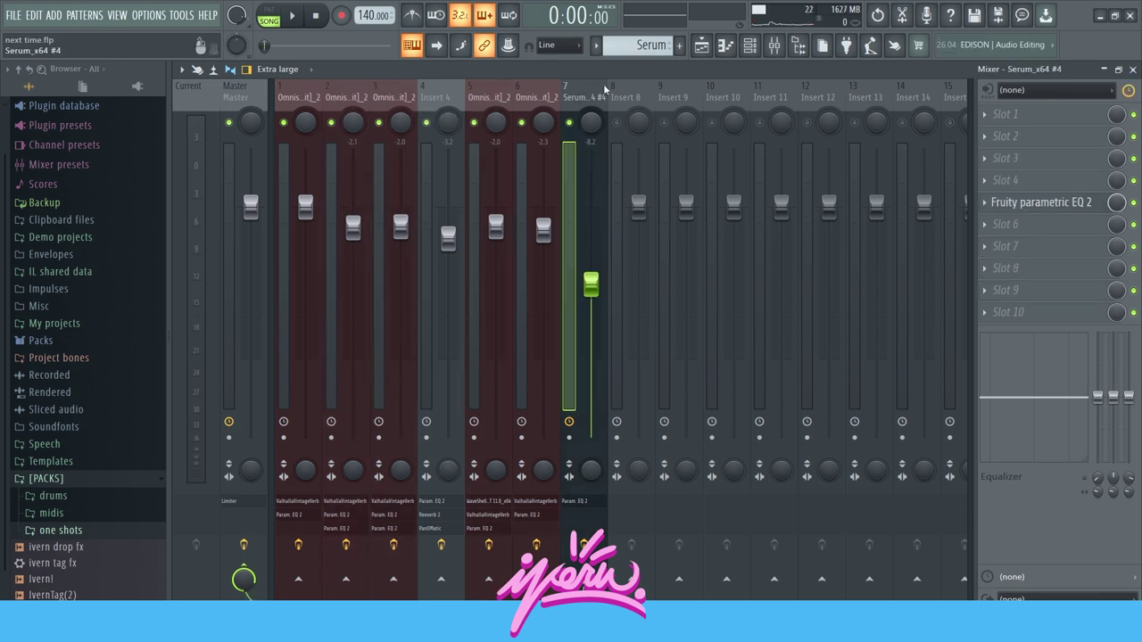
click(700, 49)
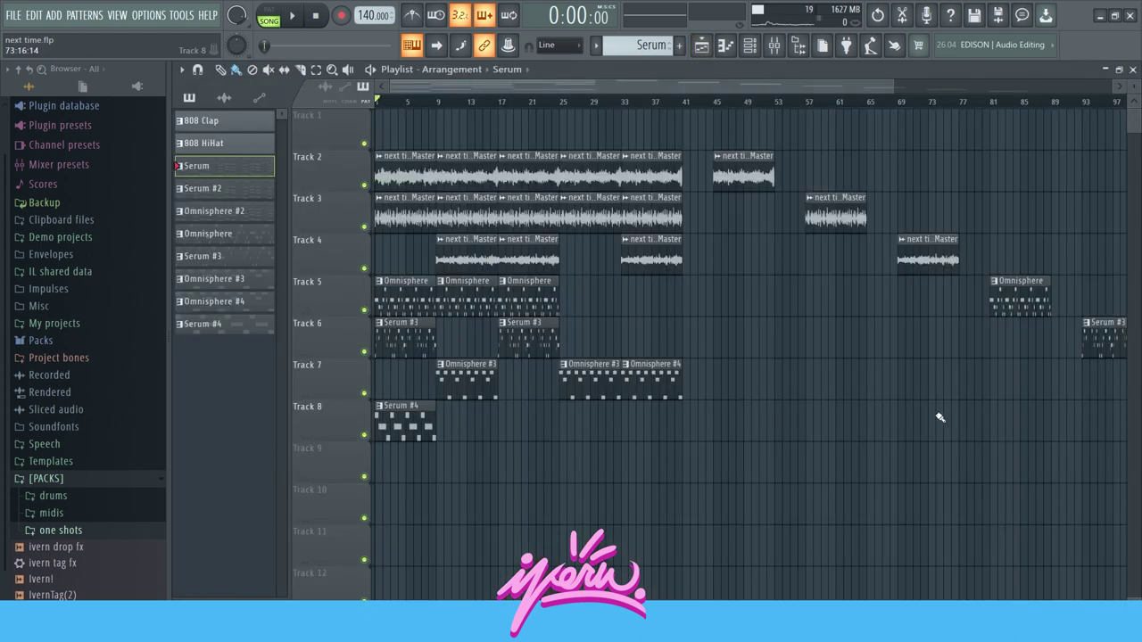
Step: Play the arrangement, jump to bar 9, and stop playback there at 0:13:71
key(space)
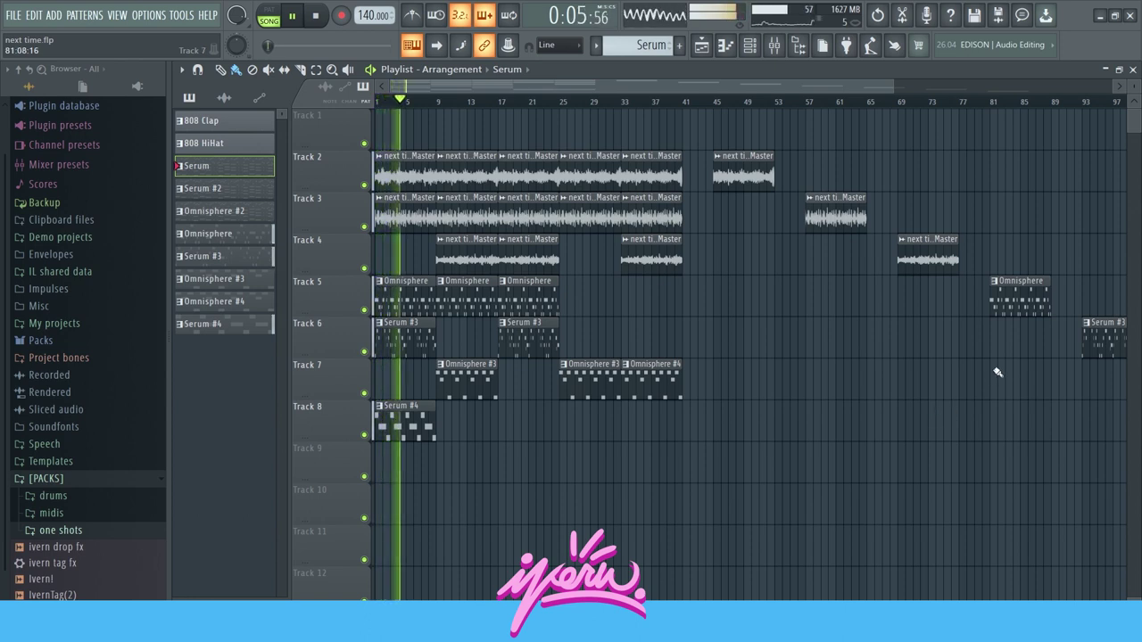
click(439, 105)
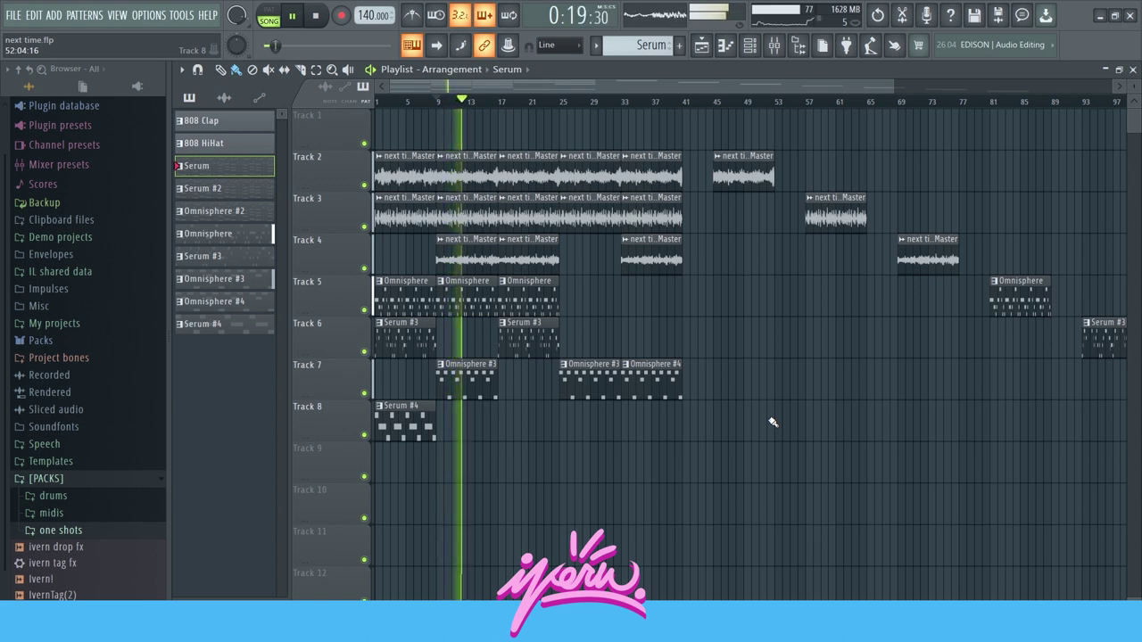
key(space)
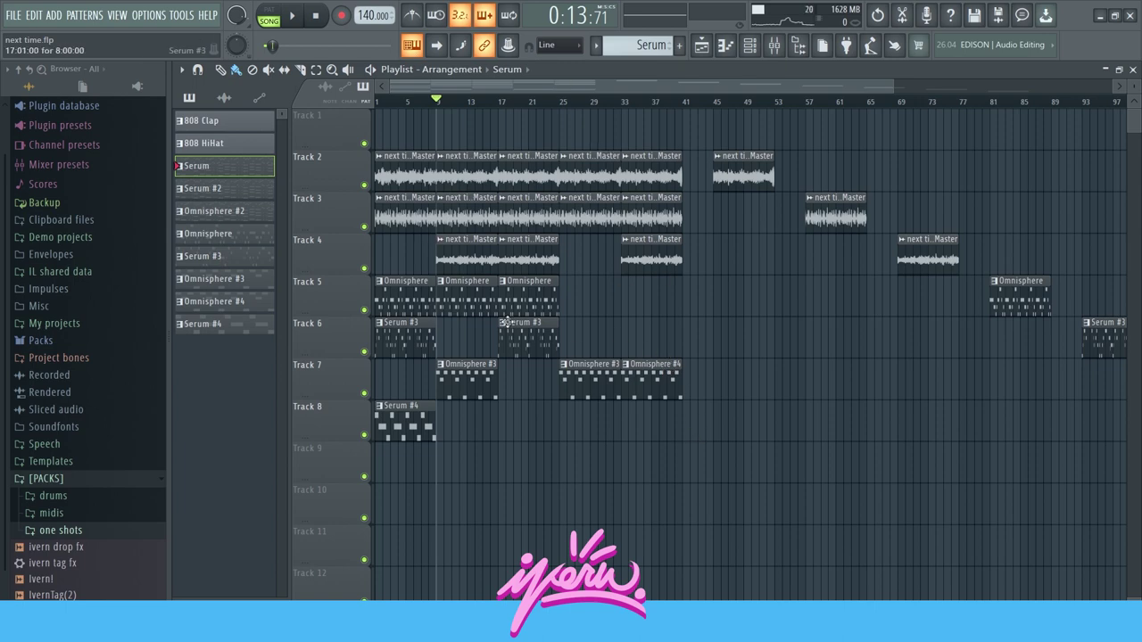
scroll(471, 454, up, 3)
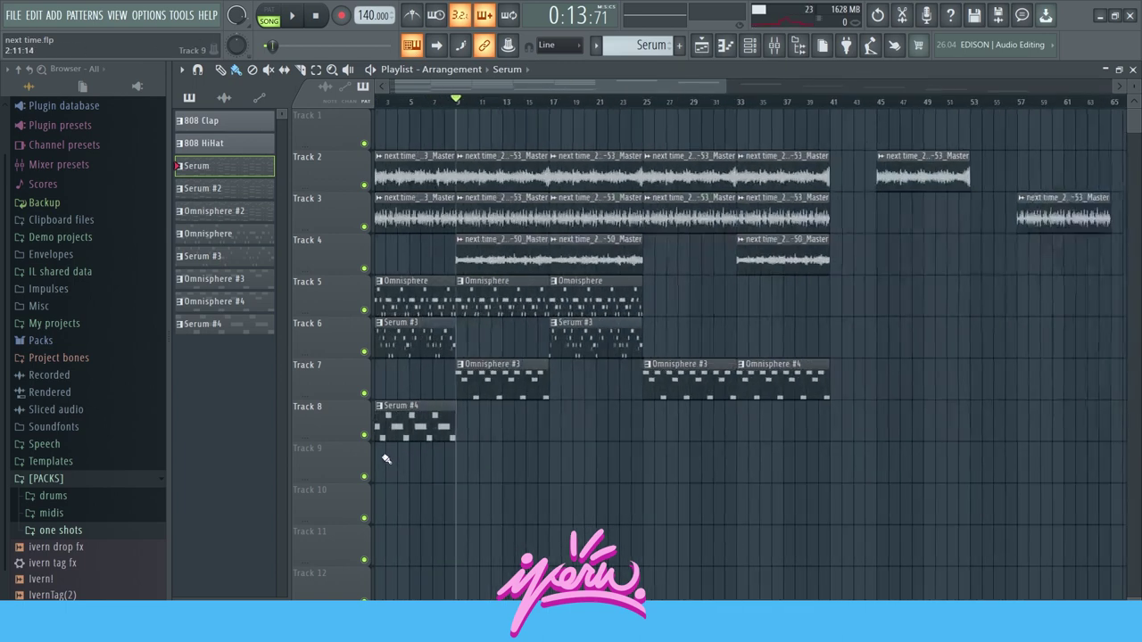
scroll(387, 458, up, 3)
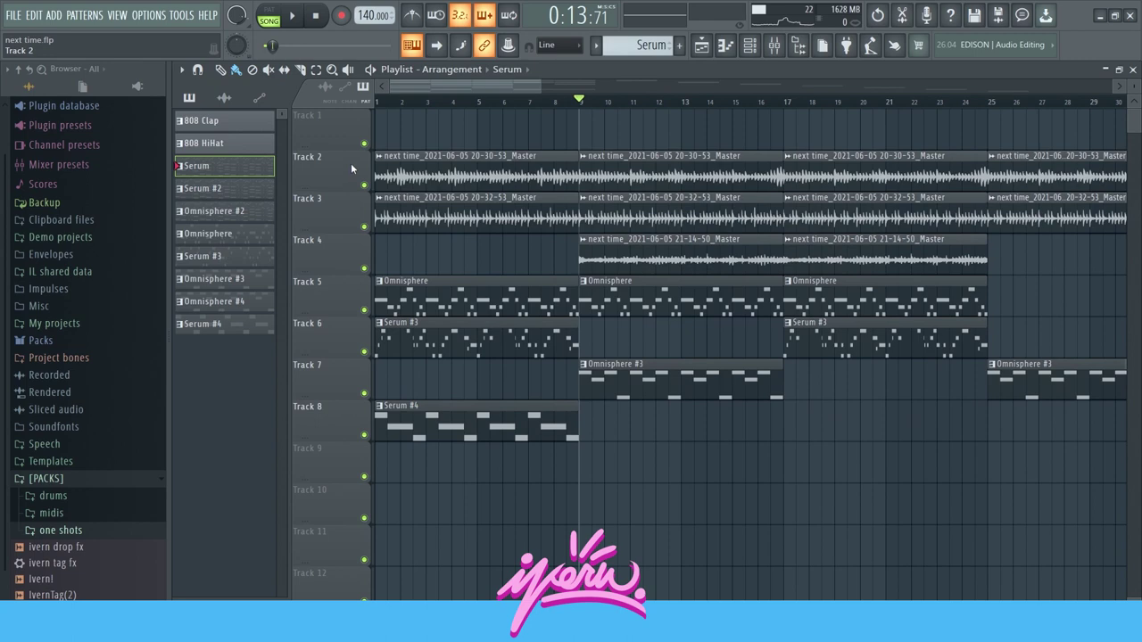
scroll(732, 504, down, 3)
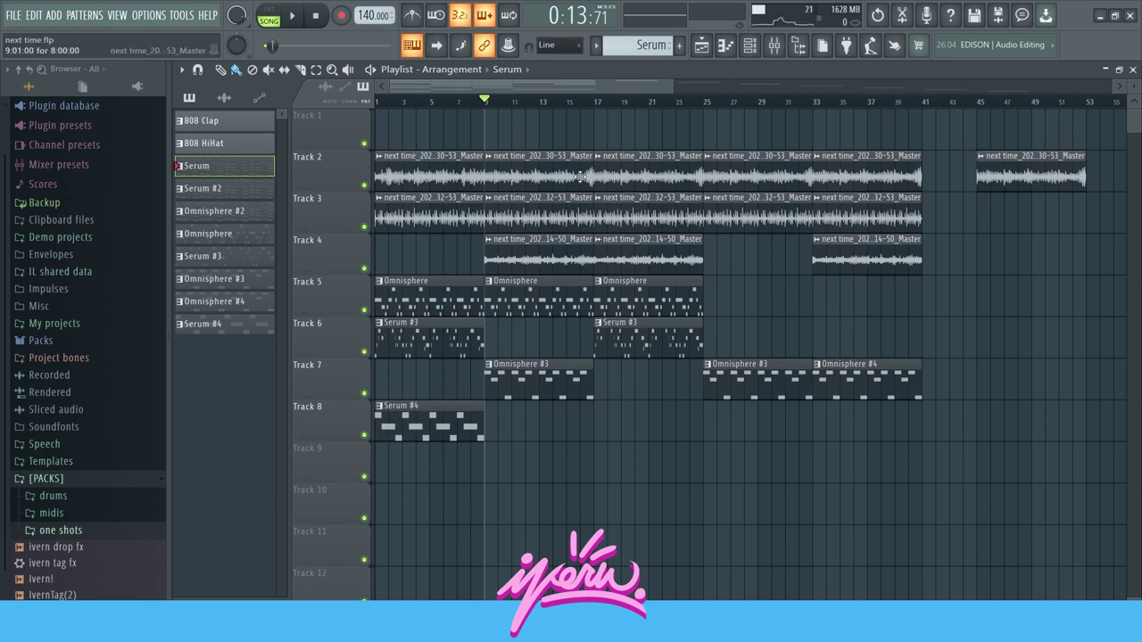
drag(934, 144, 256, 497)
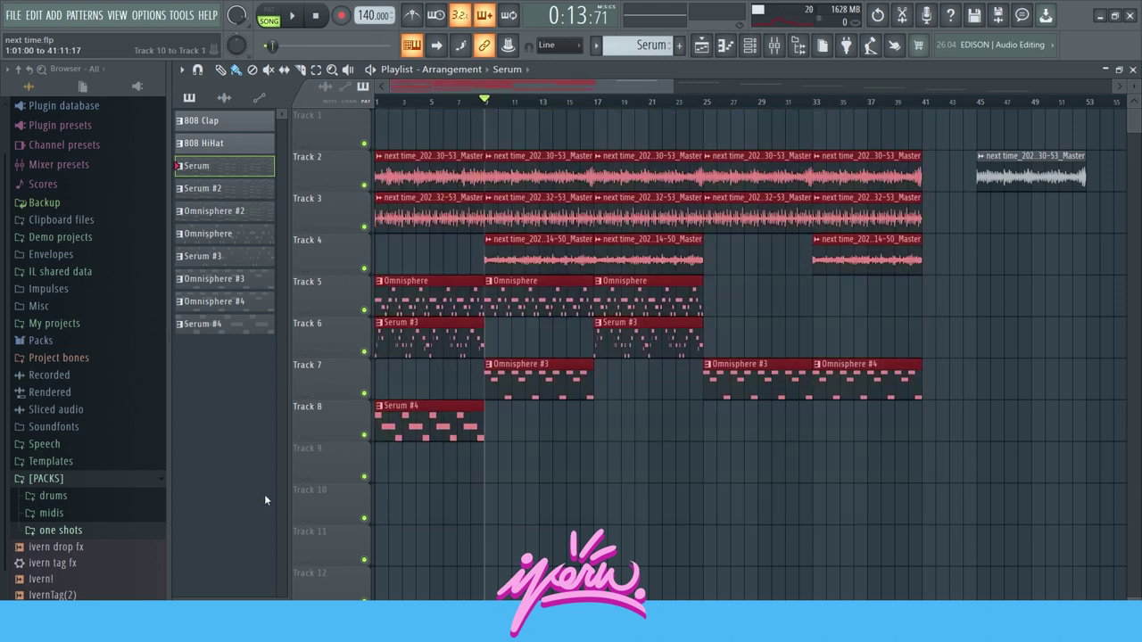
ctrl+scroll(821, 438, down, 3)
click(751, 466)
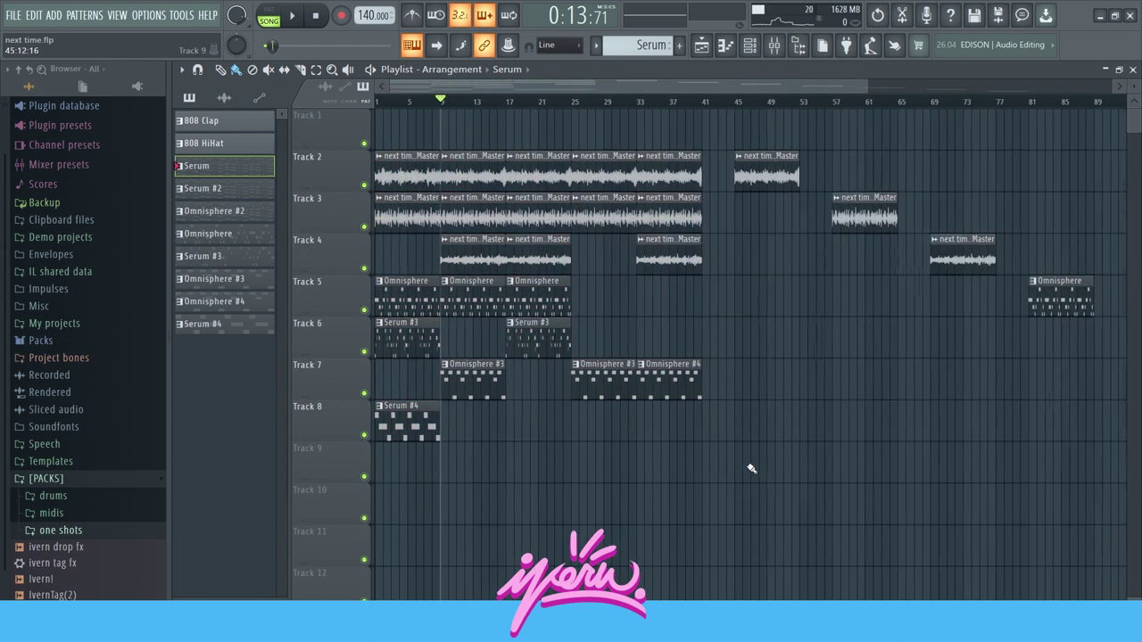
scroll(783, 174, down, 2)
drag(630, 135, 1071, 480)
click(699, 258)
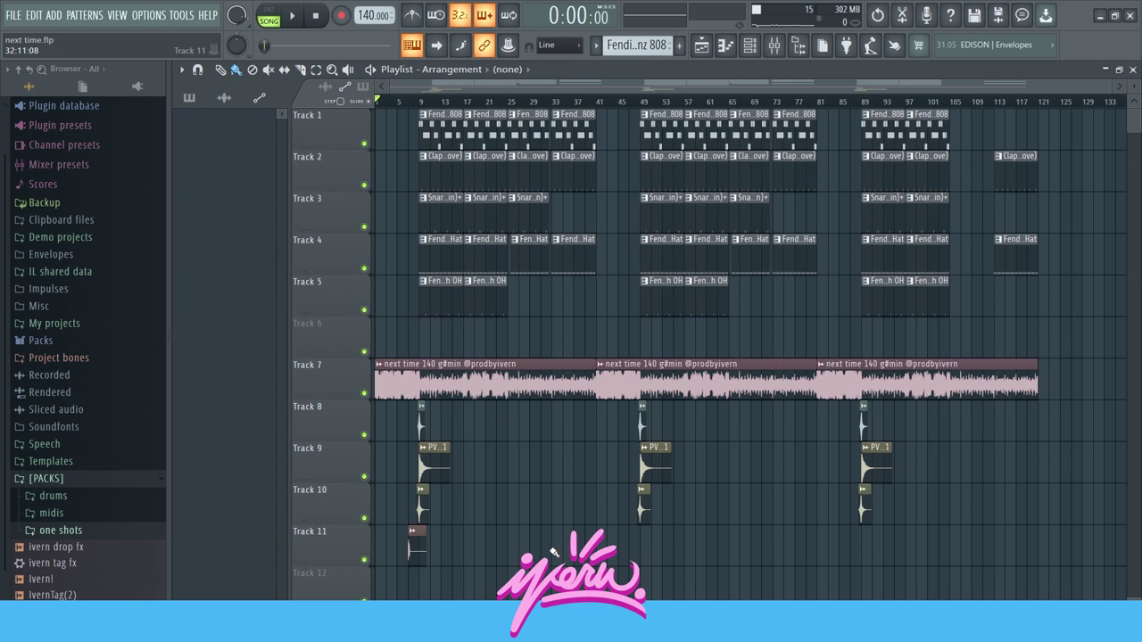
Step: Highlight the Track 7 melody loop, the FX one-shots on Tracks 8–10, and the Ivern tag clip
drag(1076, 371, 373, 397)
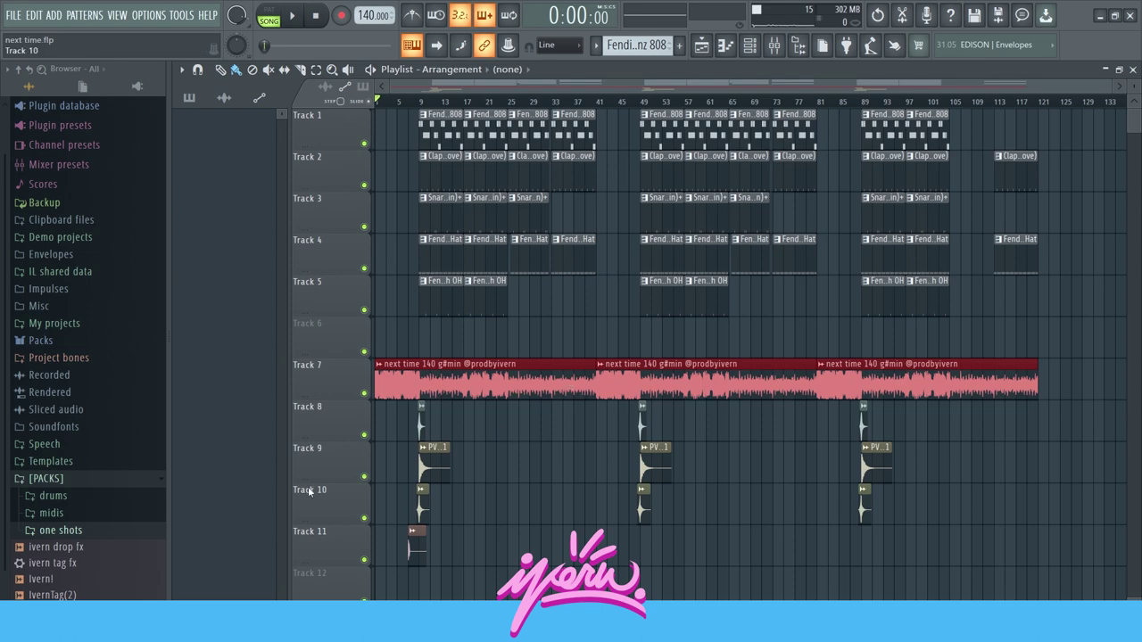
scroll(411, 476, up, 4)
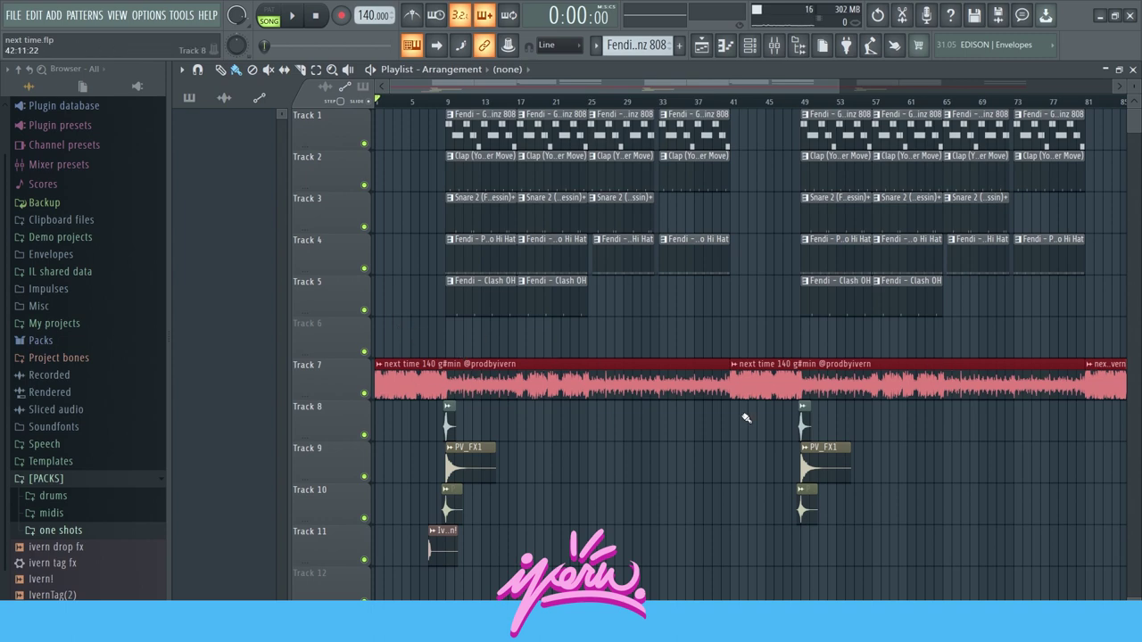
scroll(767, 493, down, 4)
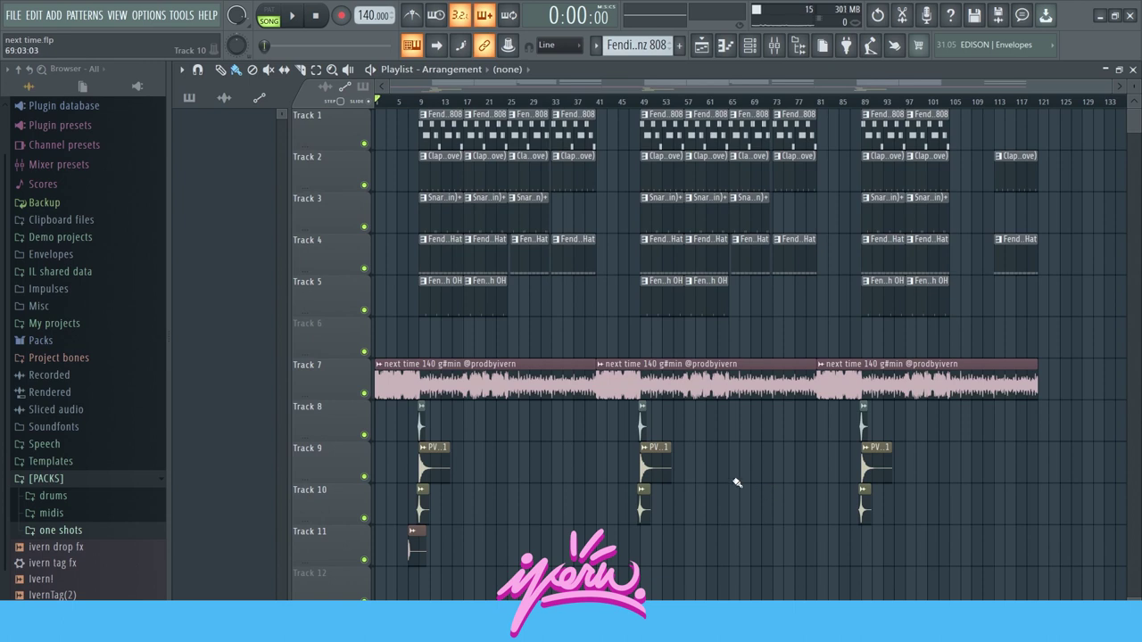
drag(959, 400, 390, 496)
scroll(533, 522, up, 4)
drag(497, 527, 403, 562)
scroll(403, 553, down, 4)
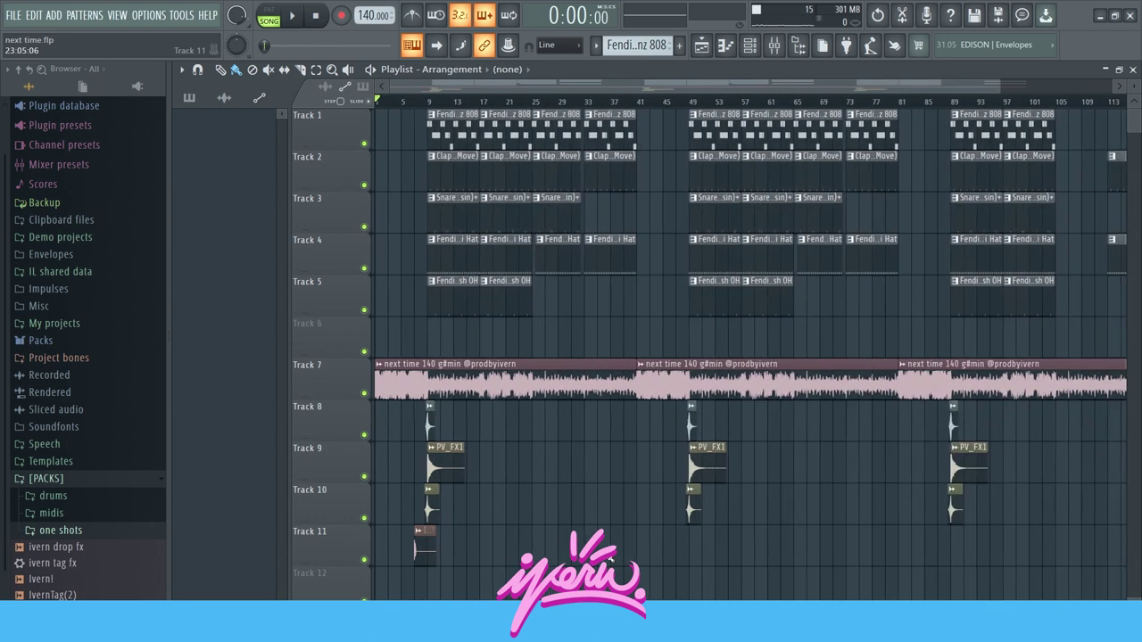
Step: Highlight the drum clips on Tracks 1–5, deselect them, and solo the 808 track
drag(1077, 355, 189, 43)
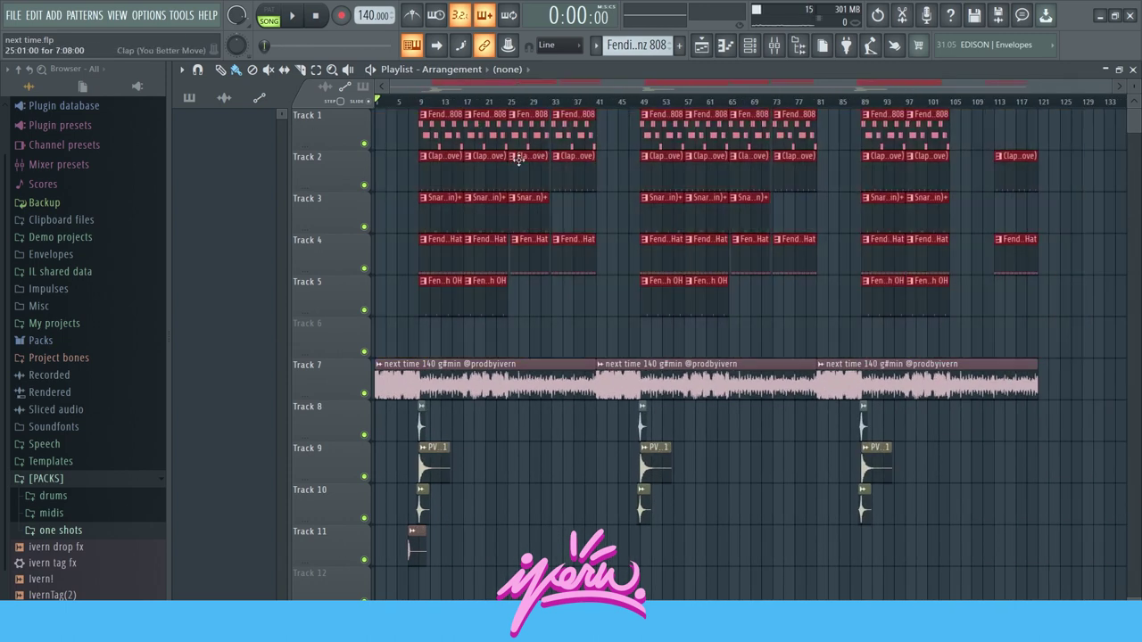
scroll(714, 324, up, 3)
click(714, 324)
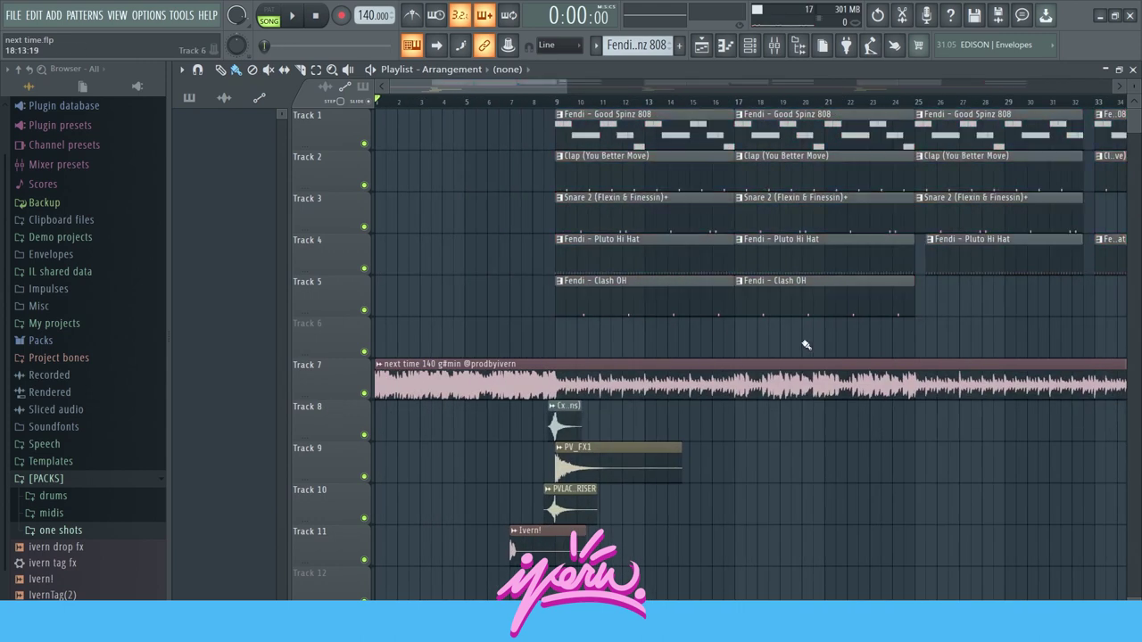
scroll(452, 217, up, 3)
scroll(453, 217, down, 1)
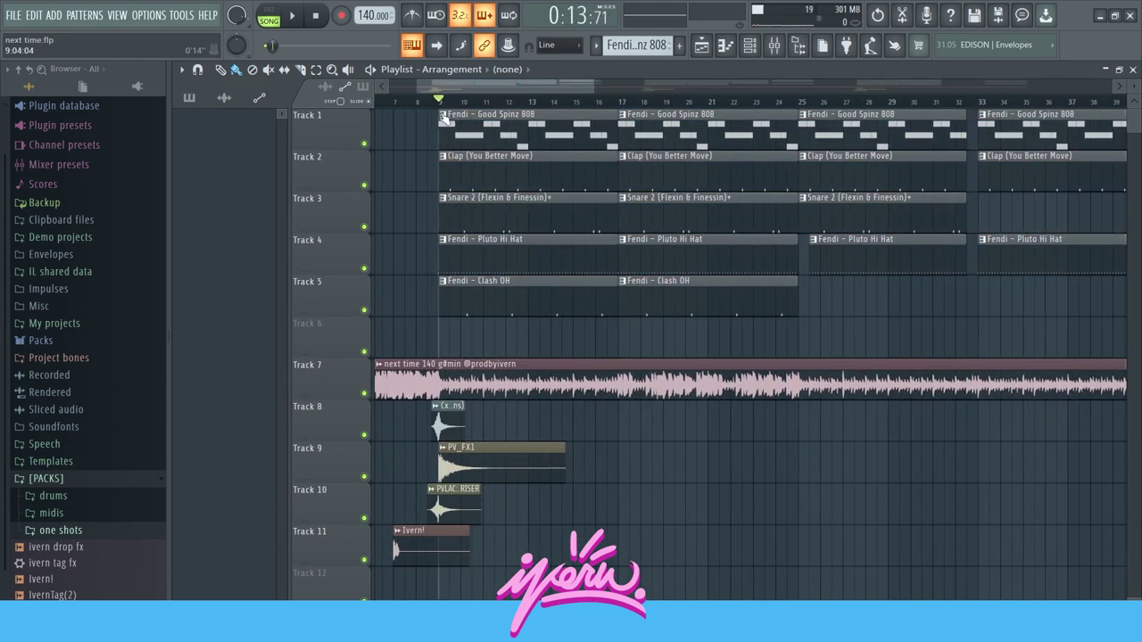
right_click(364, 143)
Step: Unmute the Track 7 melody loop and audition the Fendi - Good Spinz 808 pattern's notes
click(364, 392)
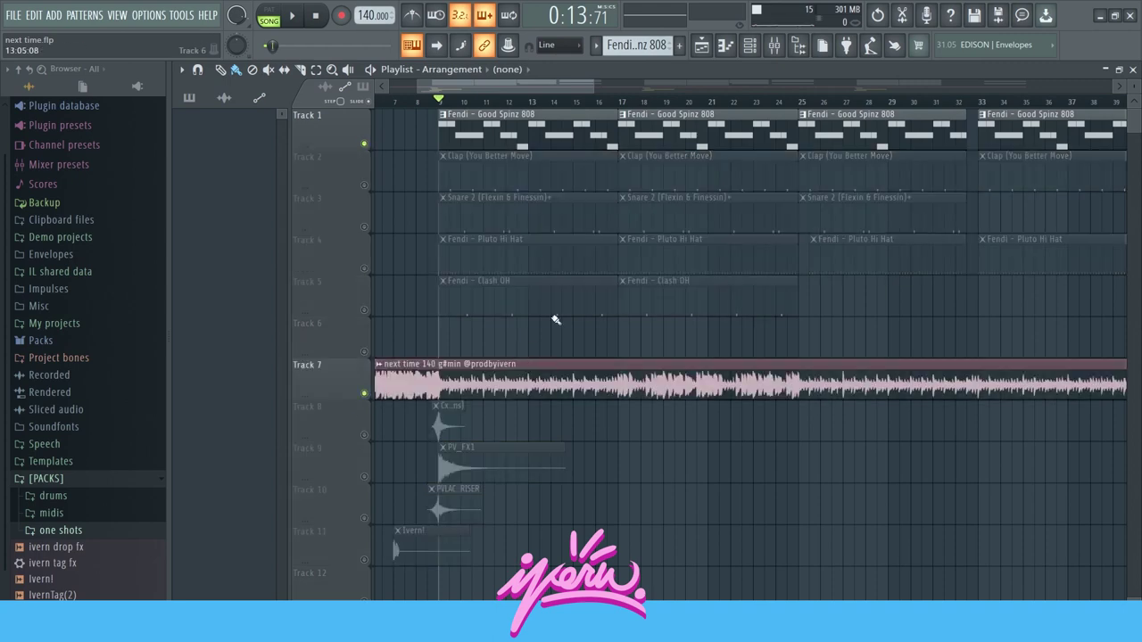
double_click(495, 122)
key(space)
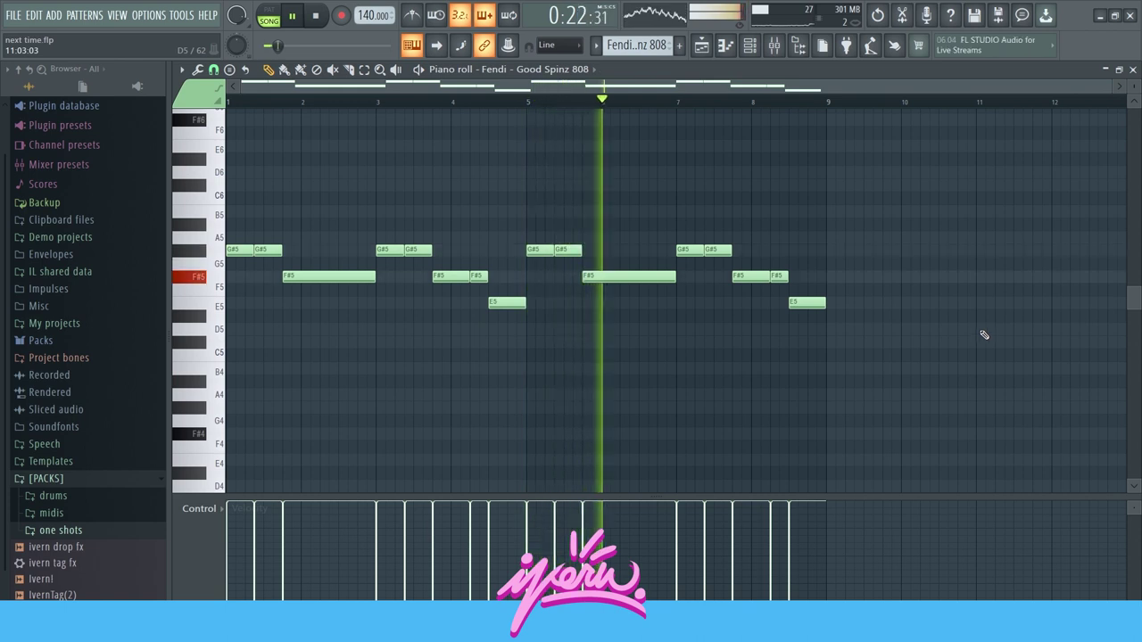
key(space)
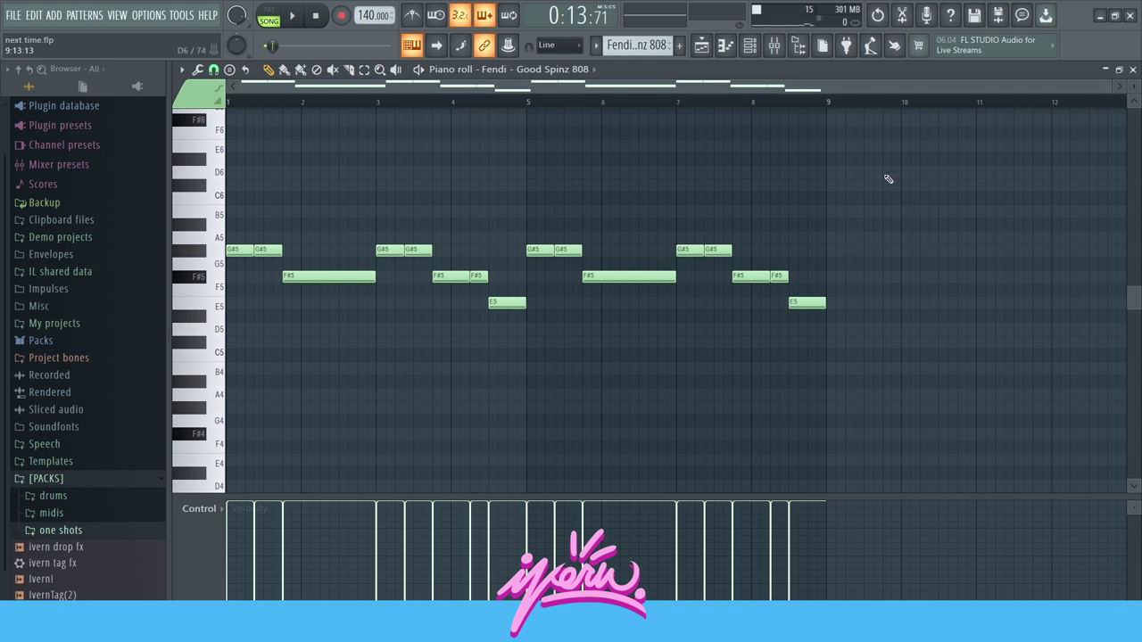
click(703, 47)
Step: Inspect Fruity parametric EQ 2 on the 808 mixer insert, then return to the playlist
click(775, 46)
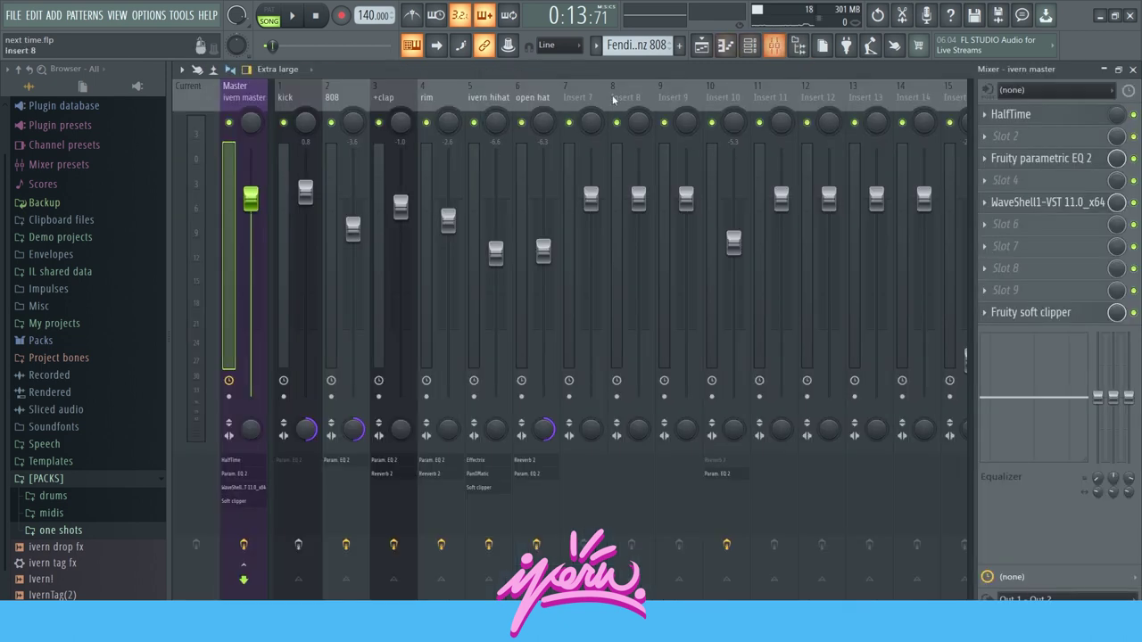
click(339, 97)
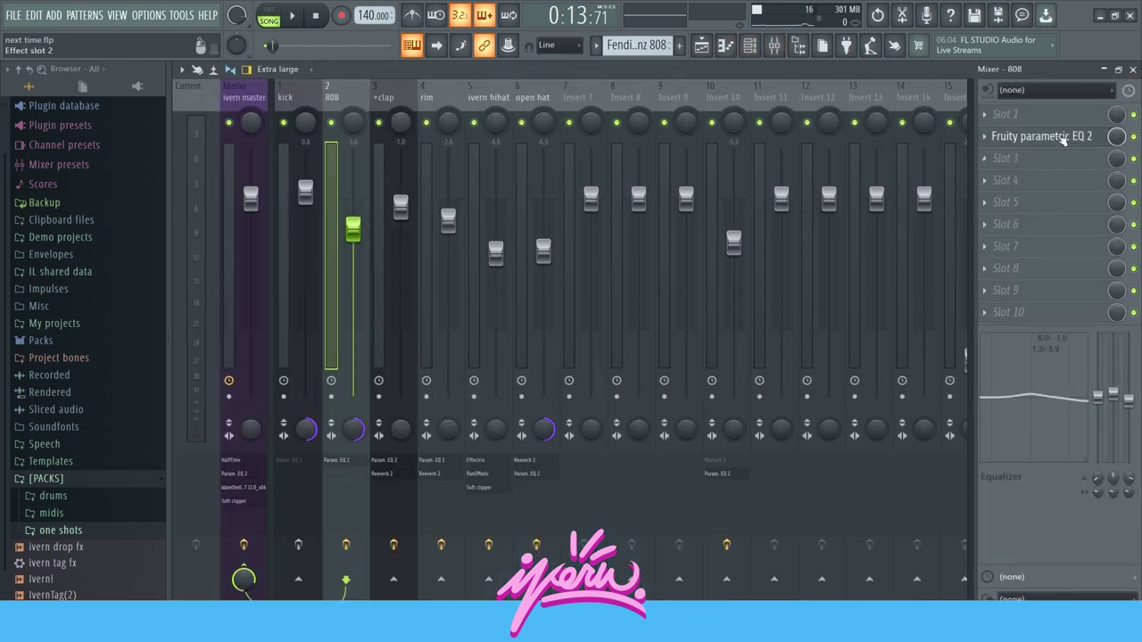
click(1064, 139)
click(684, 177)
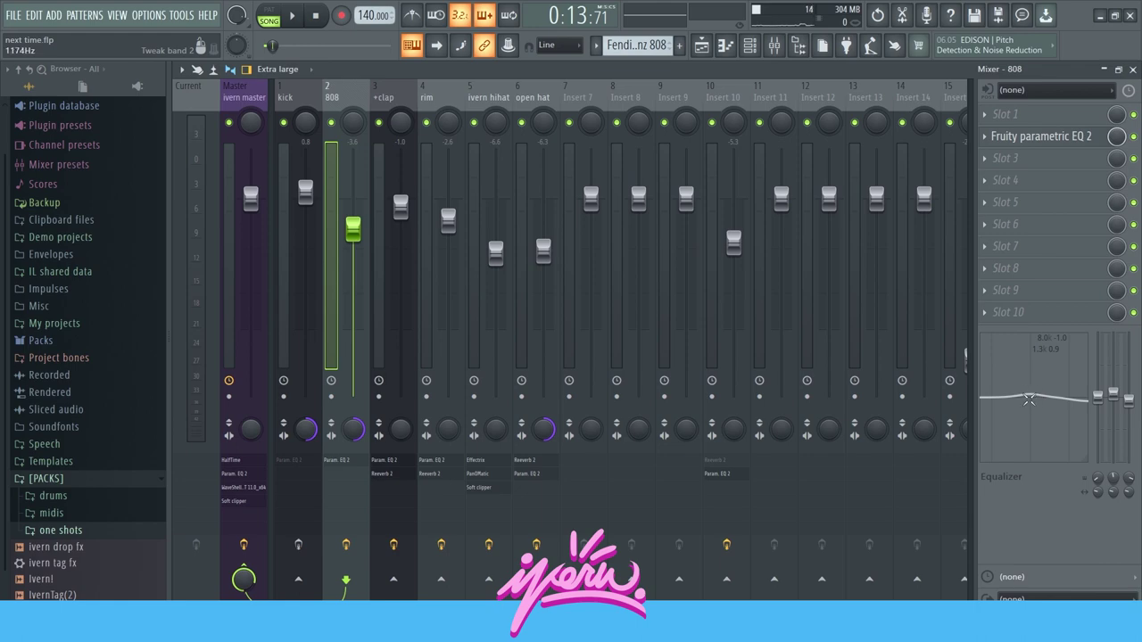
click(703, 45)
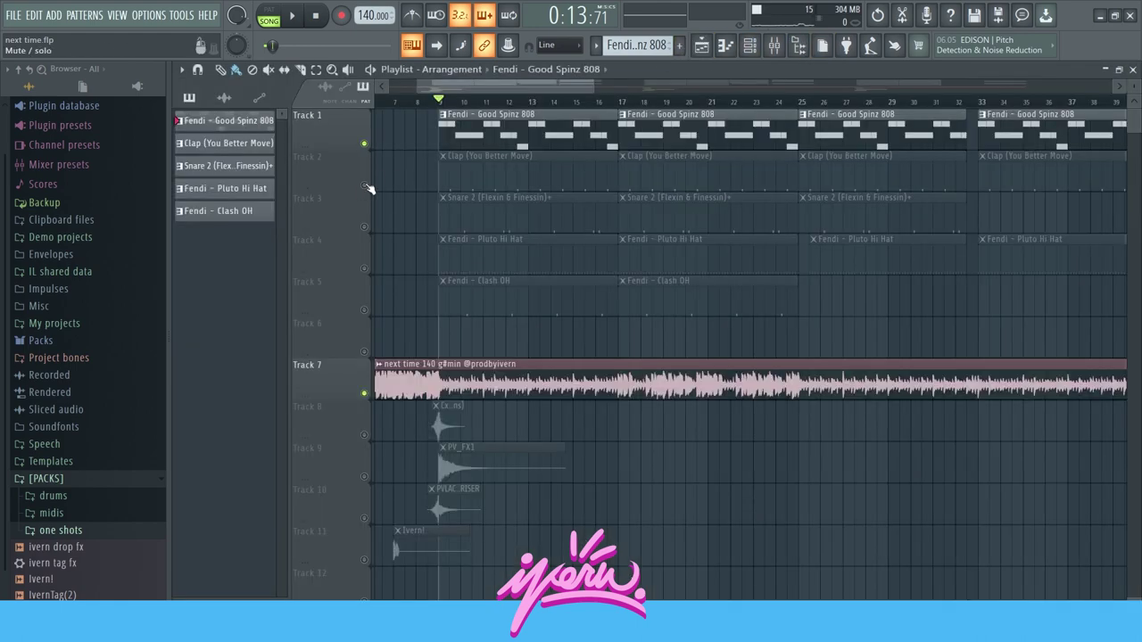
Step: Audition the Clap (You Better Move) pattern and unmute snare Track 3
double_click(557, 162)
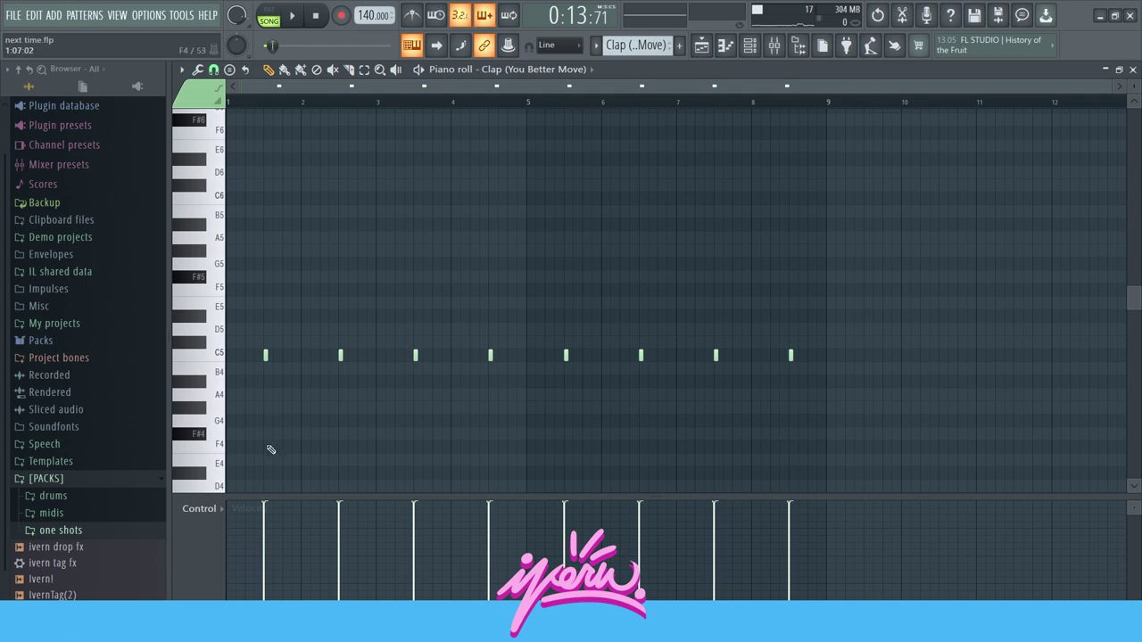
key(space)
Step: Audition the Snare 2 pattern's notes in the piano roll
key(space)
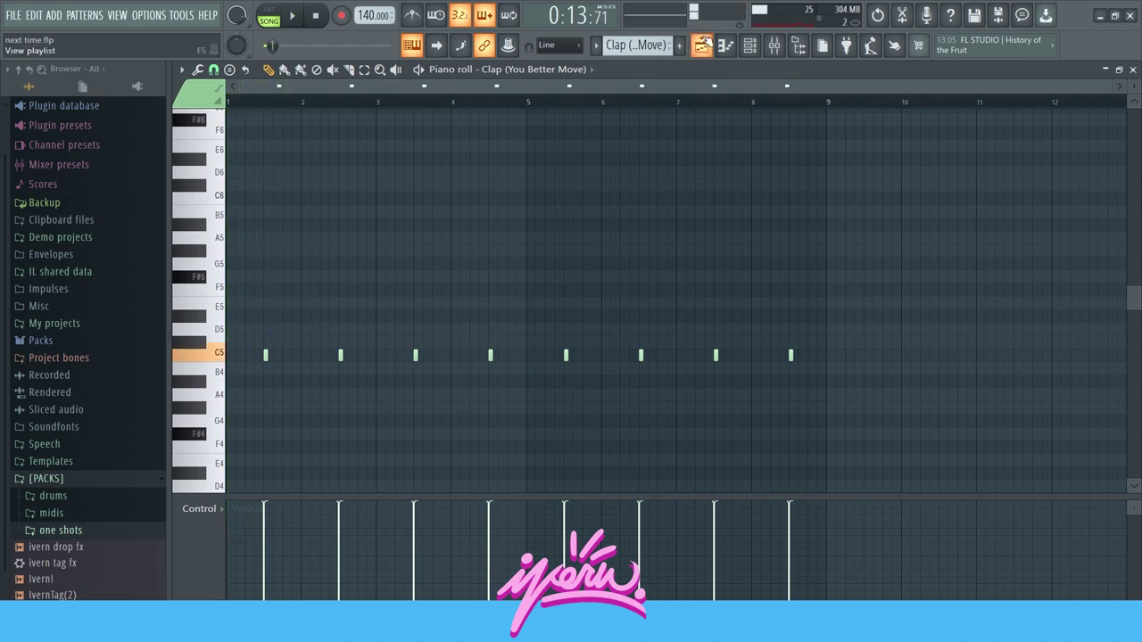
key(F5)
click(364, 229)
double_click(500, 204)
scroll(633, 396, down, 3)
scroll(610, 331, up, 3)
key(space)
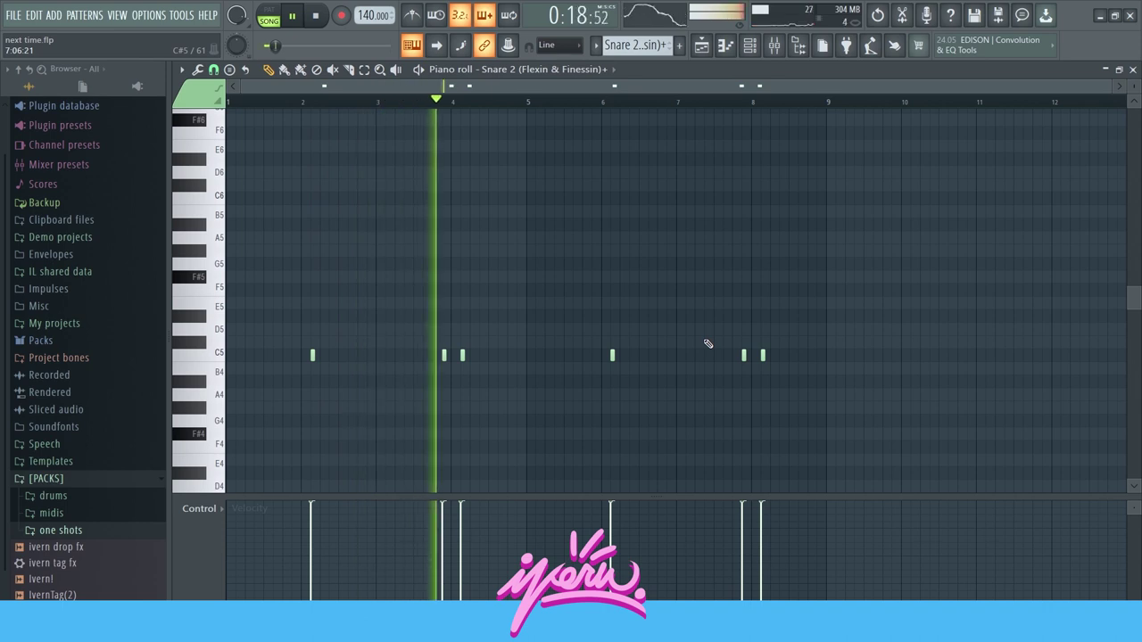
key(space)
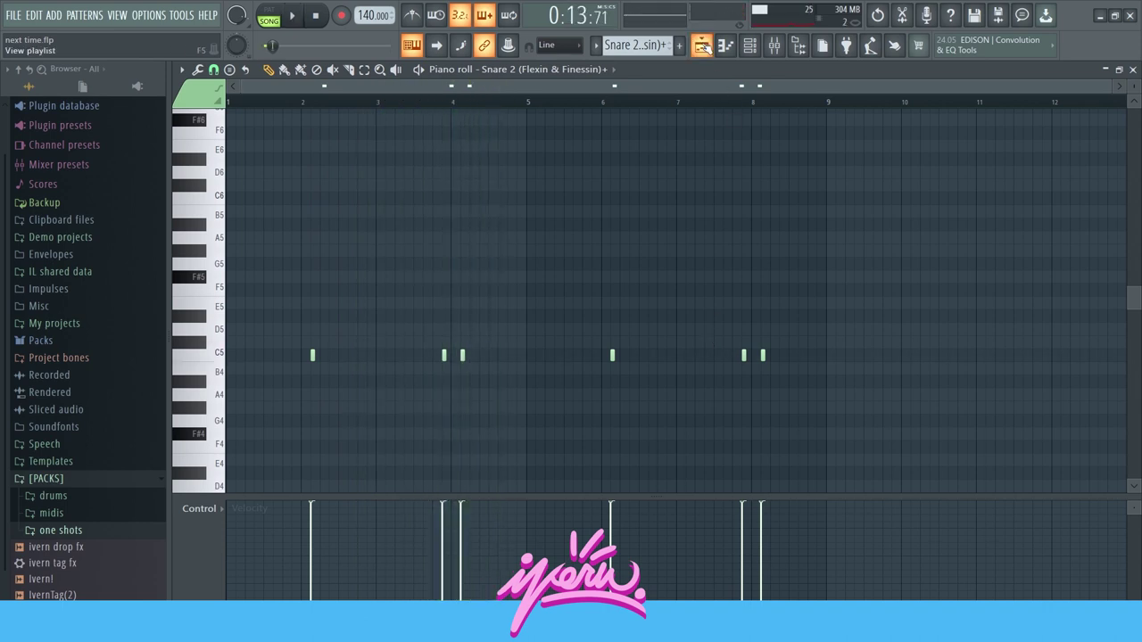
key(F5)
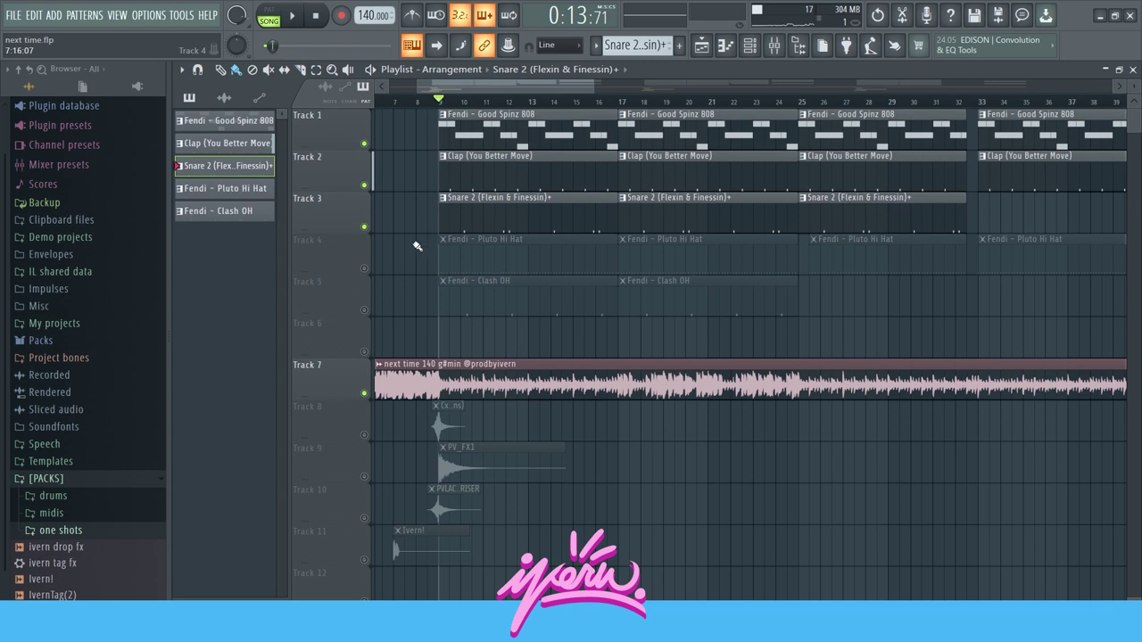
Step: Unmute hi-hat Track 4 and audition the Fendi - Pluto Hi Hat pattern
click(364, 269)
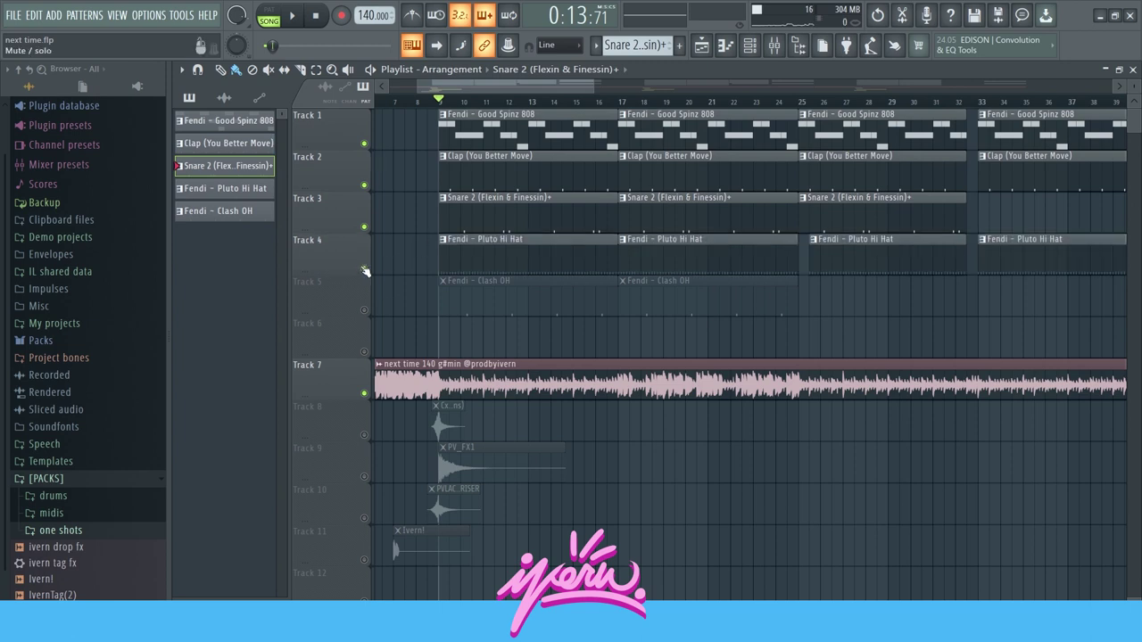
double_click(536, 259)
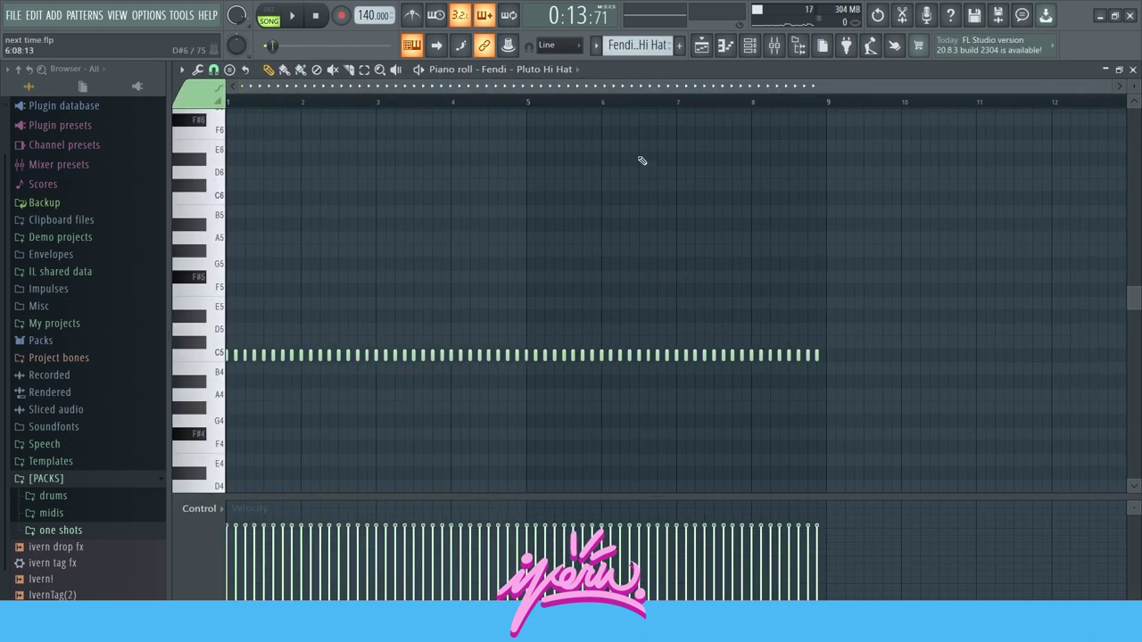
key(space)
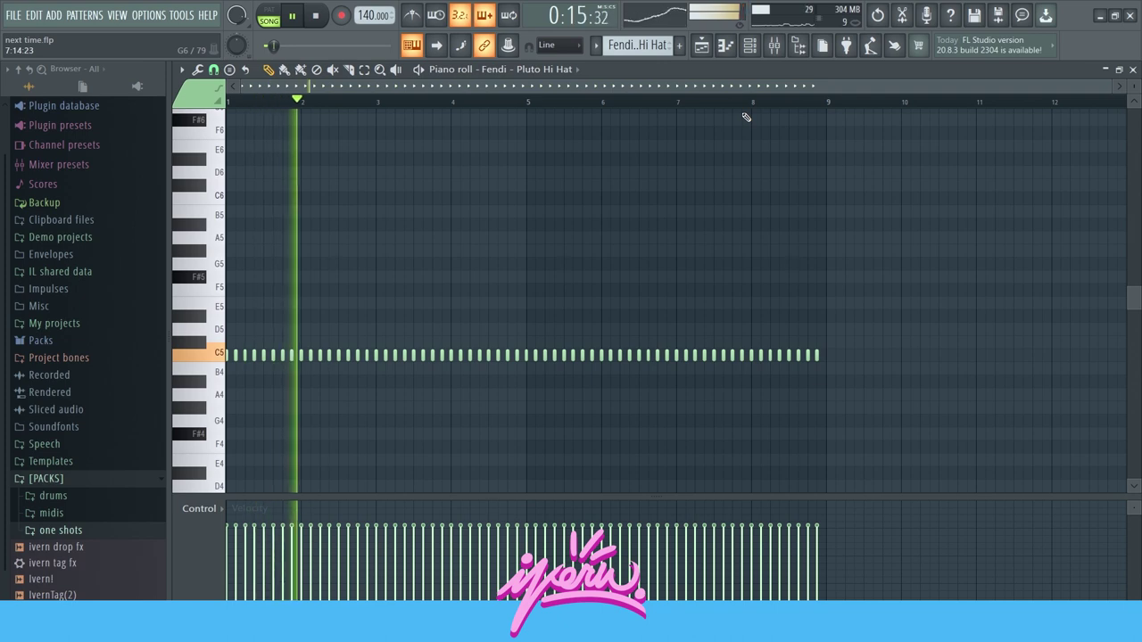
click(709, 53)
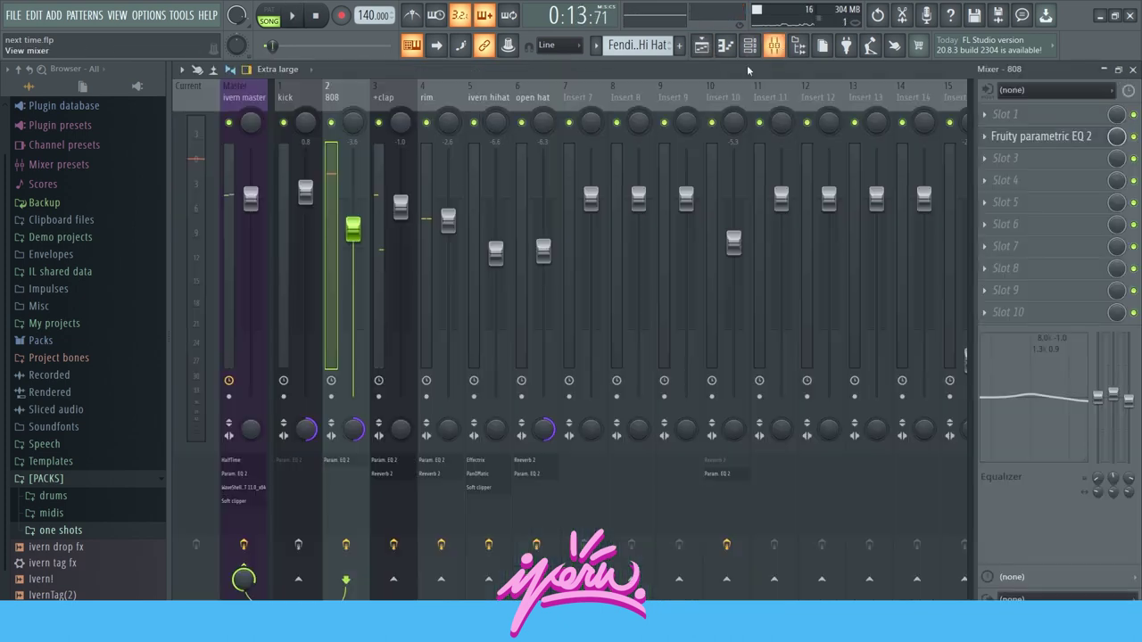
Step: Review Effectrix and Fruity PanOMatic on the ivern hihat insert, then open the Fendi - Clash OH pattern
click(774, 47)
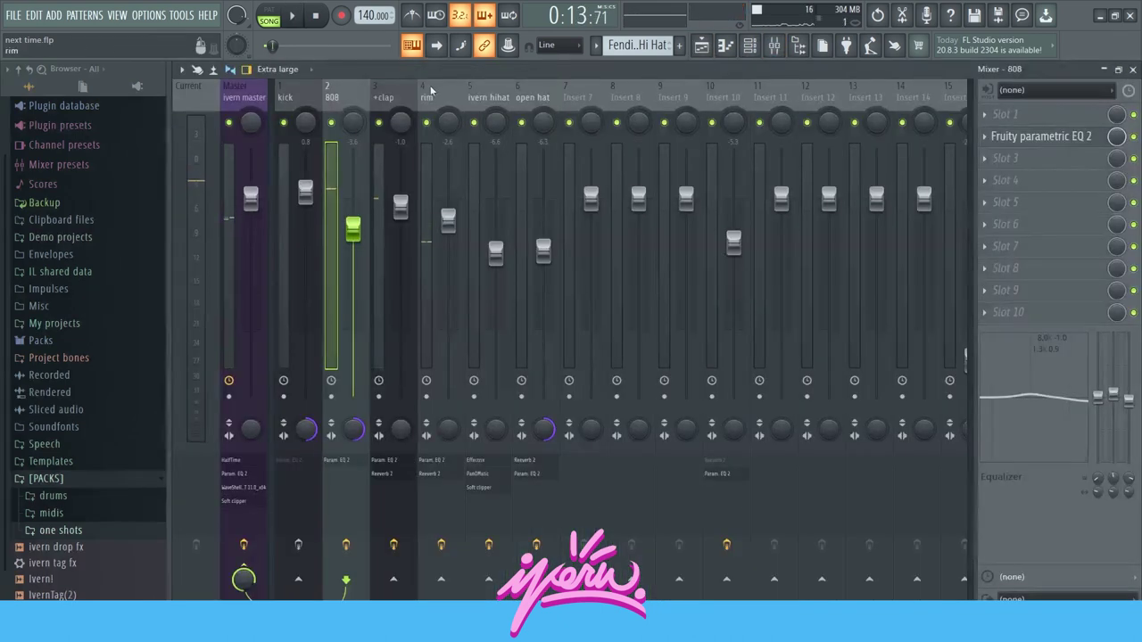
click(488, 98)
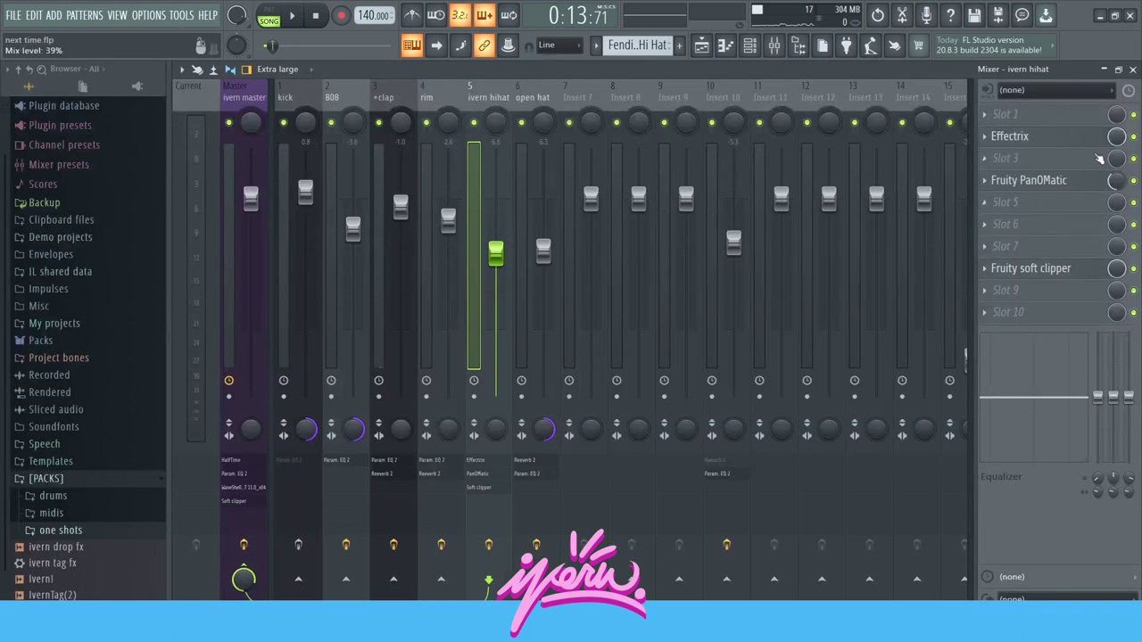
click(1066, 141)
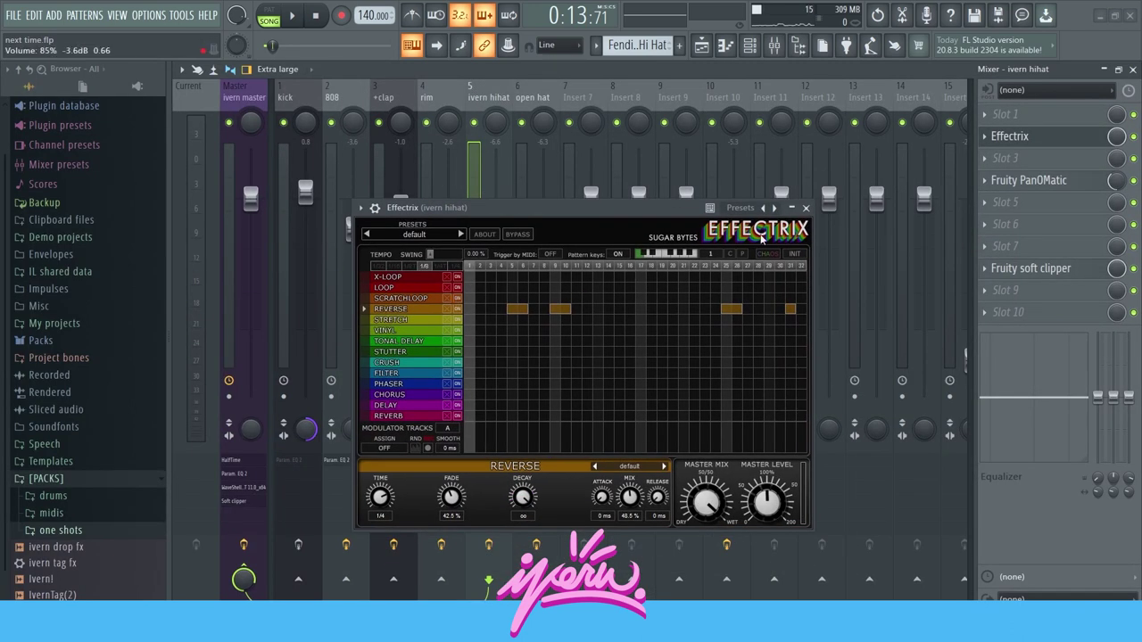
click(806, 208)
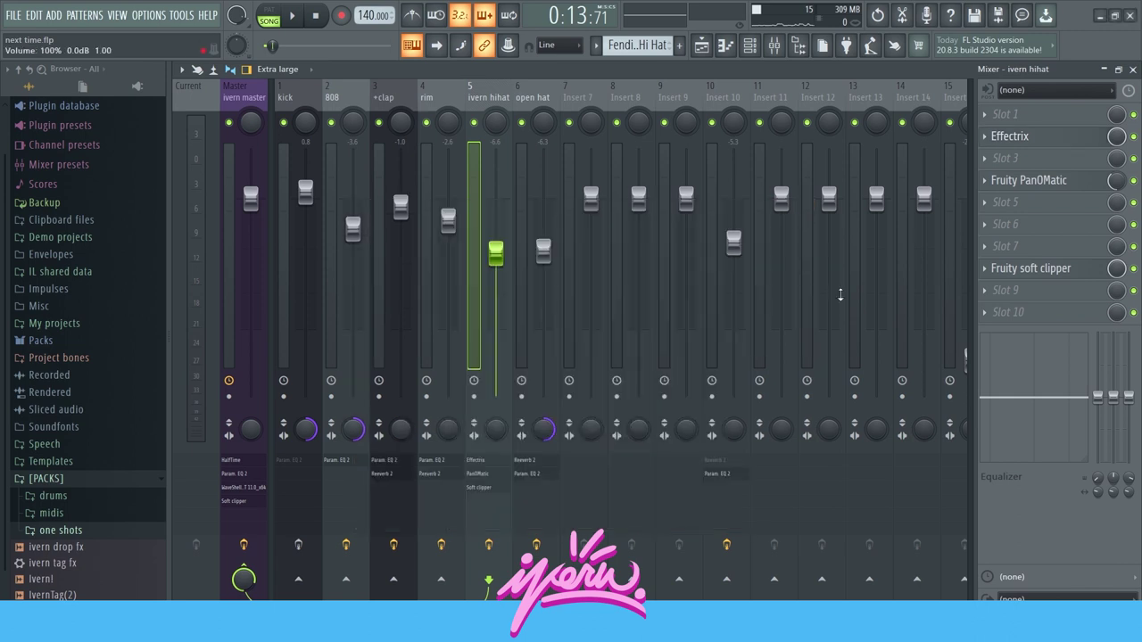
click(1048, 180)
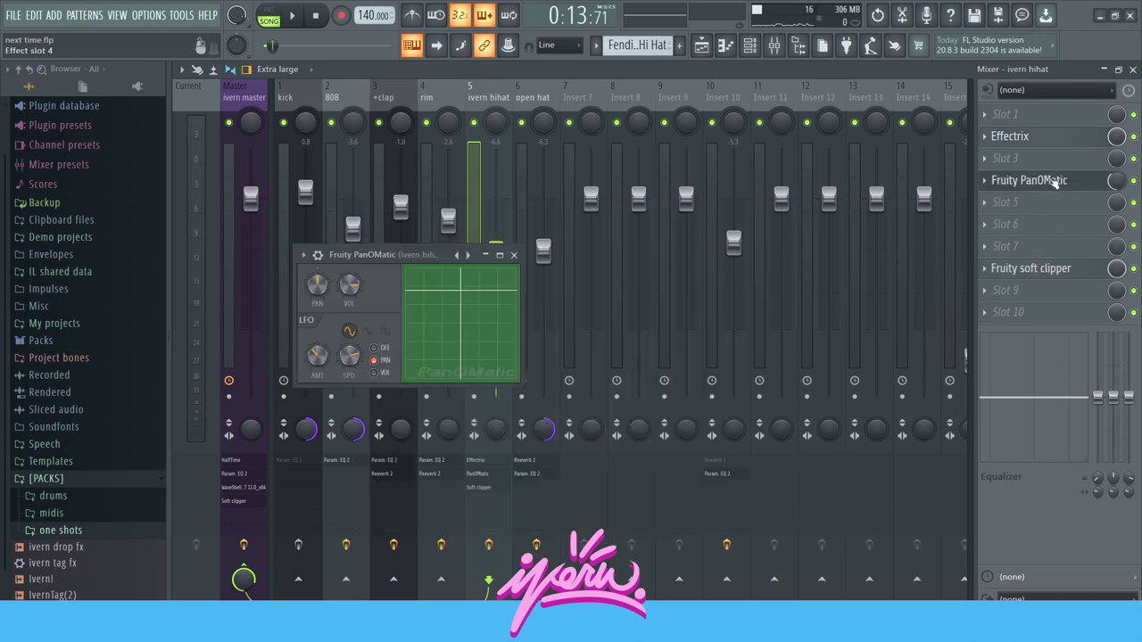
click(513, 255)
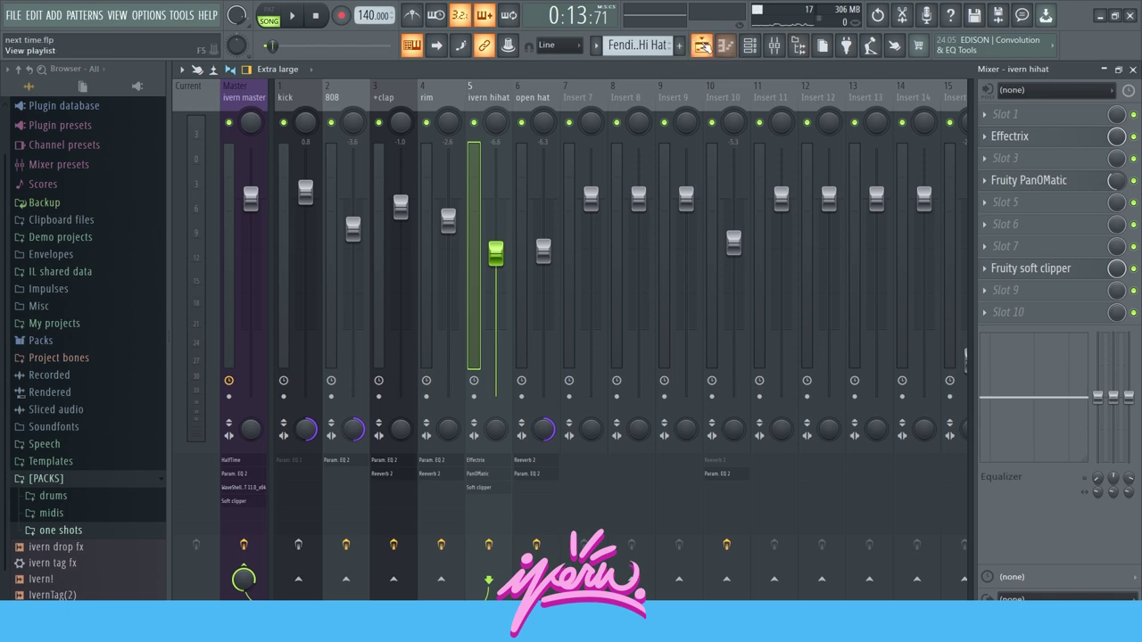
click(703, 44)
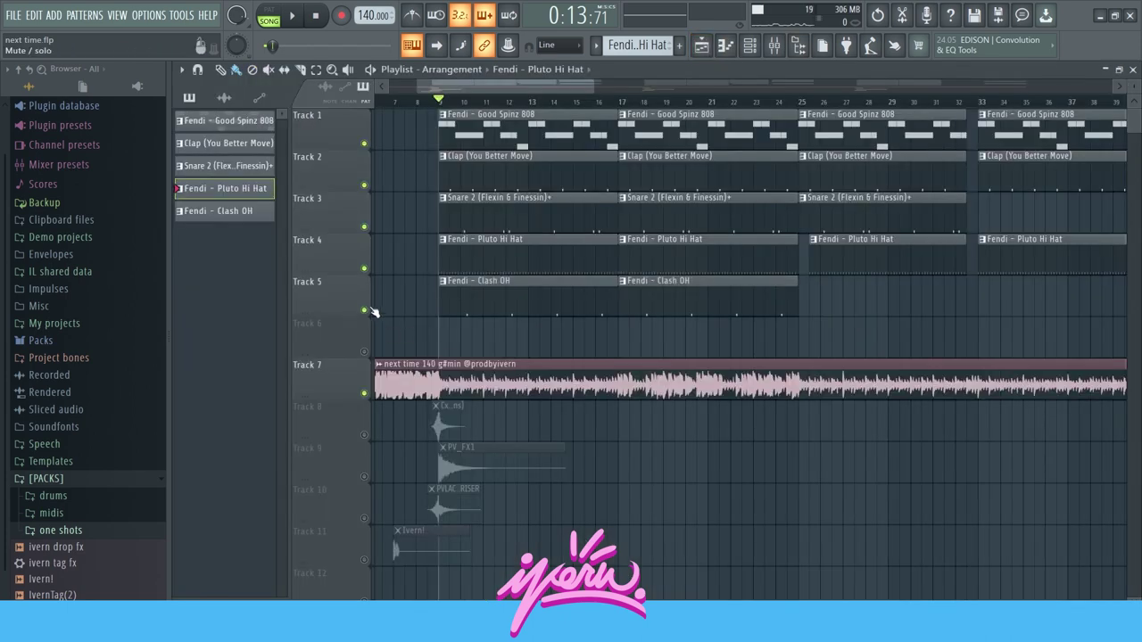
double_click(525, 288)
key(space)
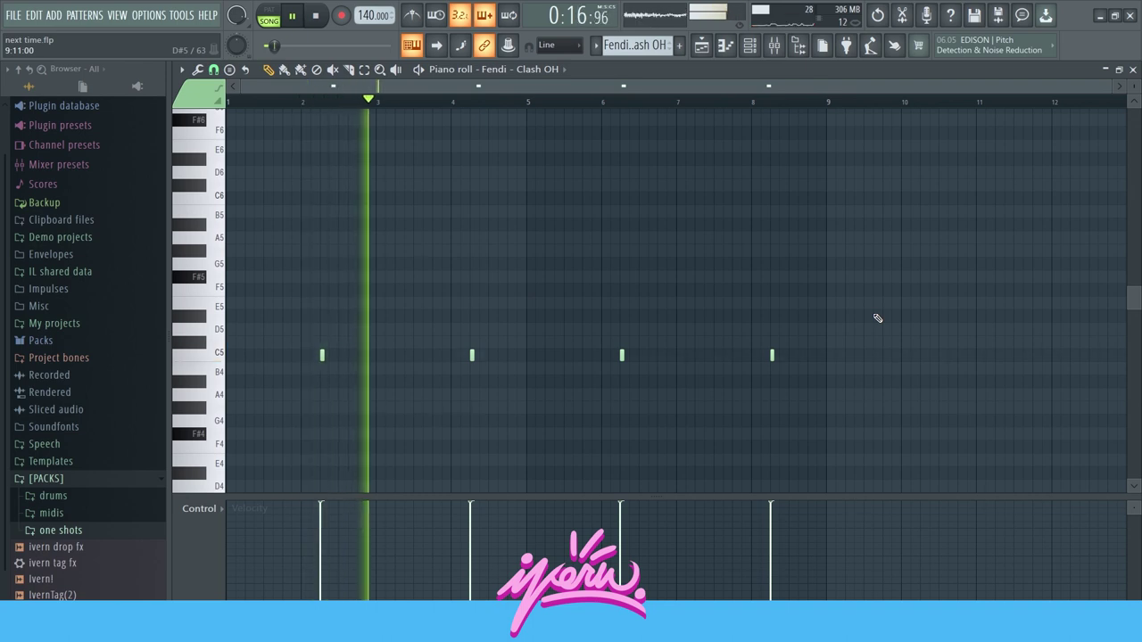
key(space)
click(703, 49)
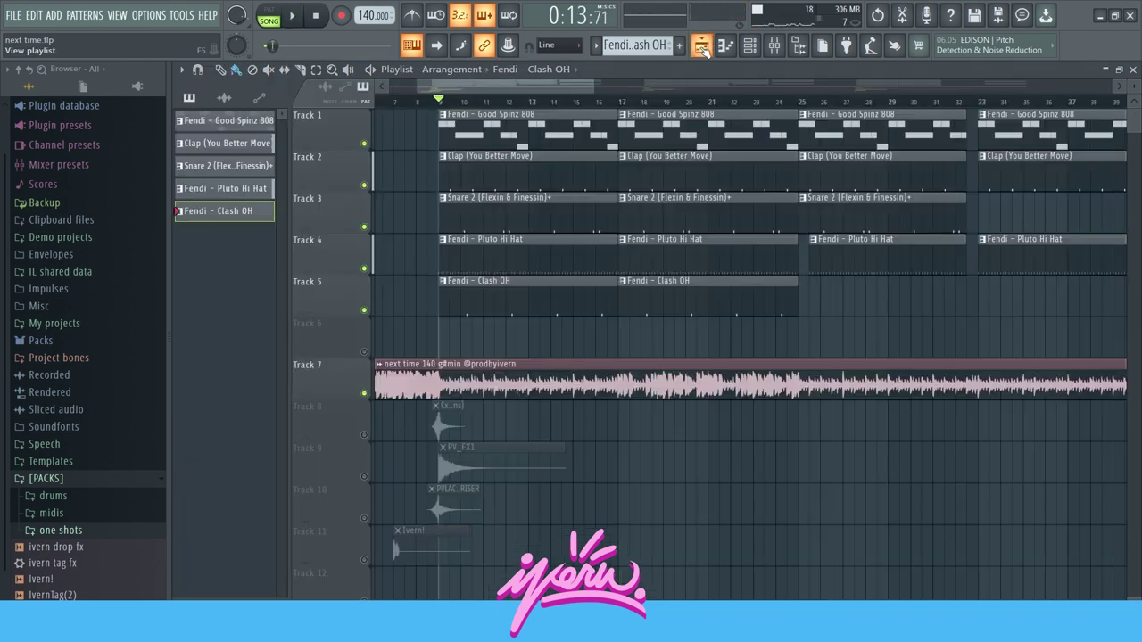
right_click(364, 310)
Step: Unsolo Track 5 so all tracks sound, then play and stop the full arrangement
right_click(364, 311)
scroll(635, 484, down, 6)
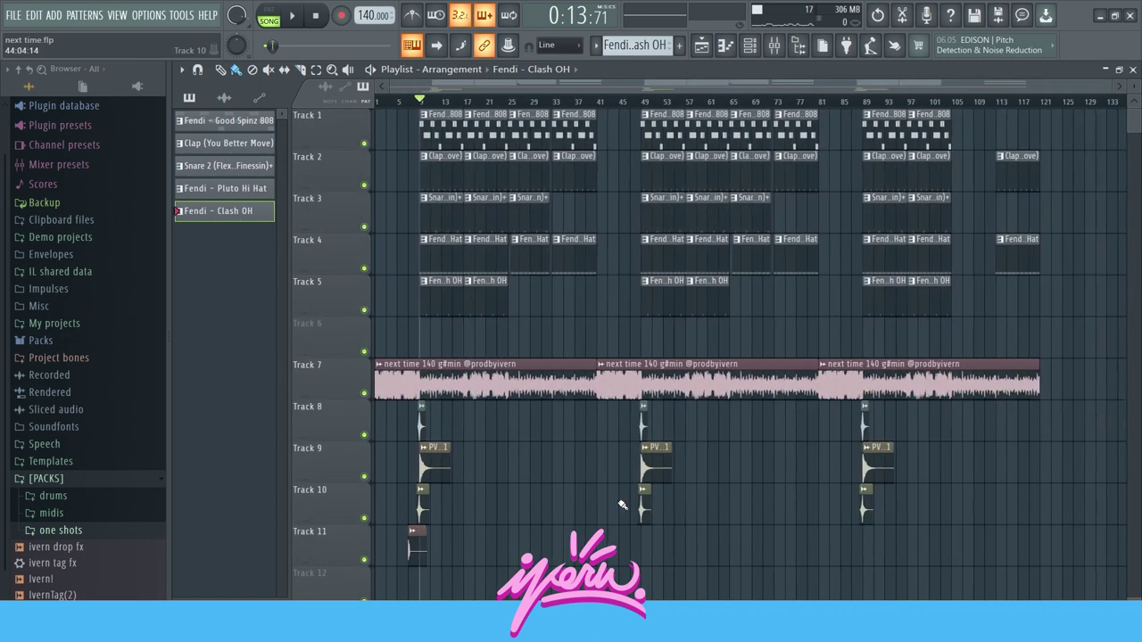
key(space)
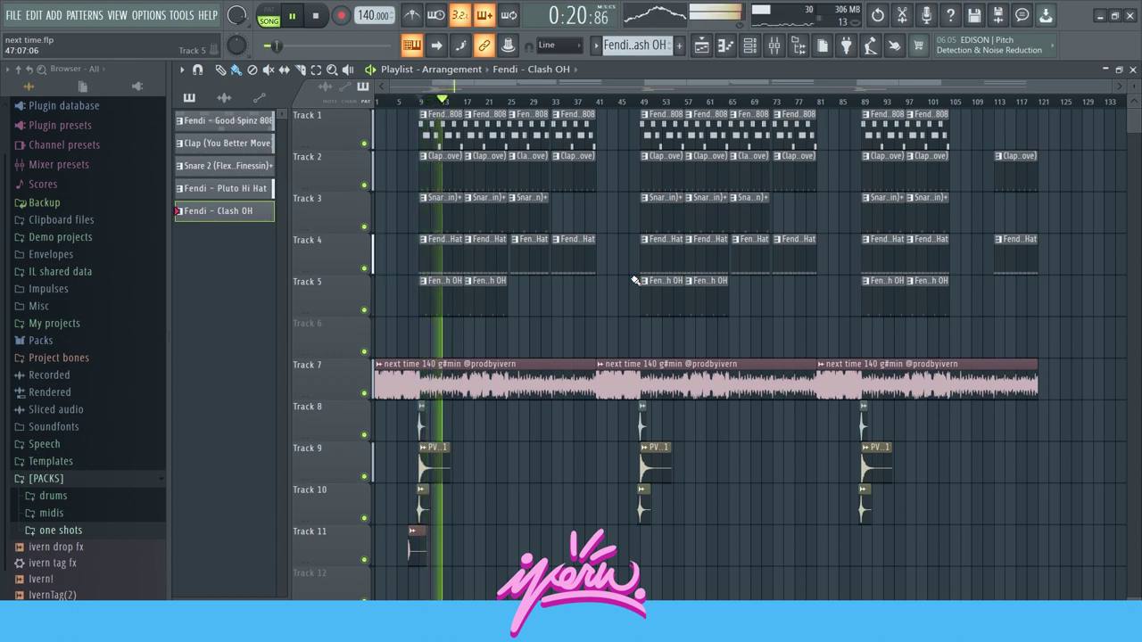
key(space)
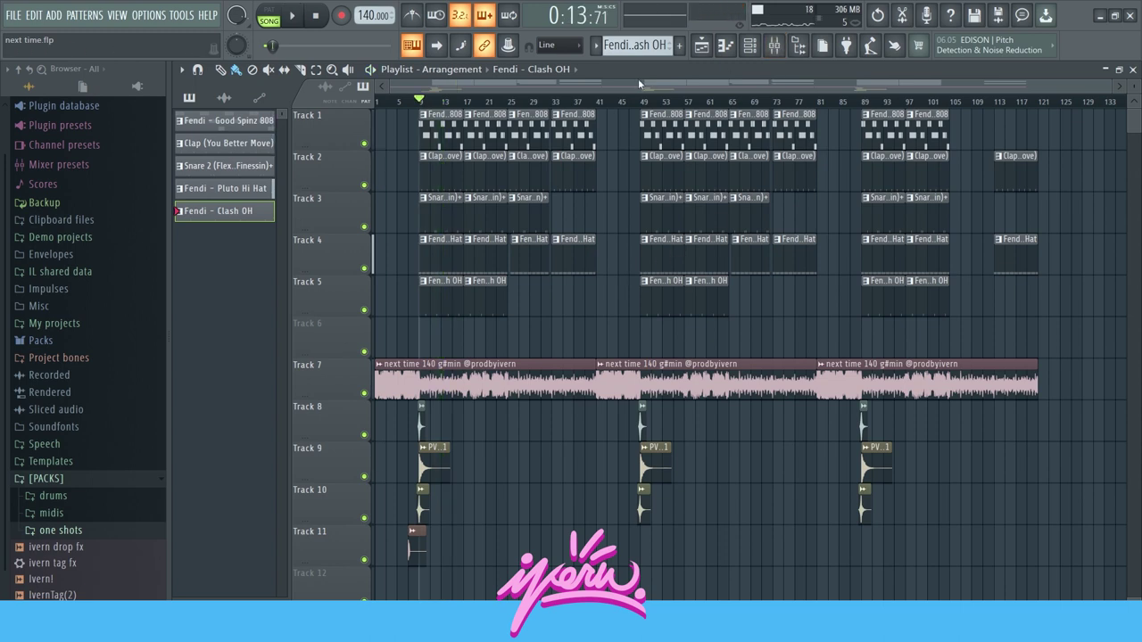